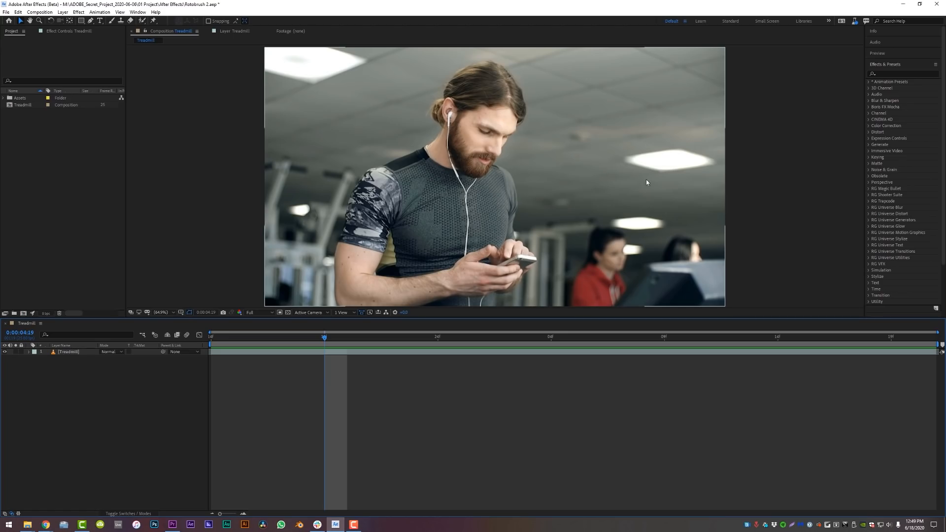
Open the Treadmill layer in the Layer viewer at 0:00:04:22 and paint Roto Brush foreground strokes over the man's arm, sleeve and torso.
{"action": "left_click_drag", "start_coordinate": [324, 338], "coordinate": [475, 362]}
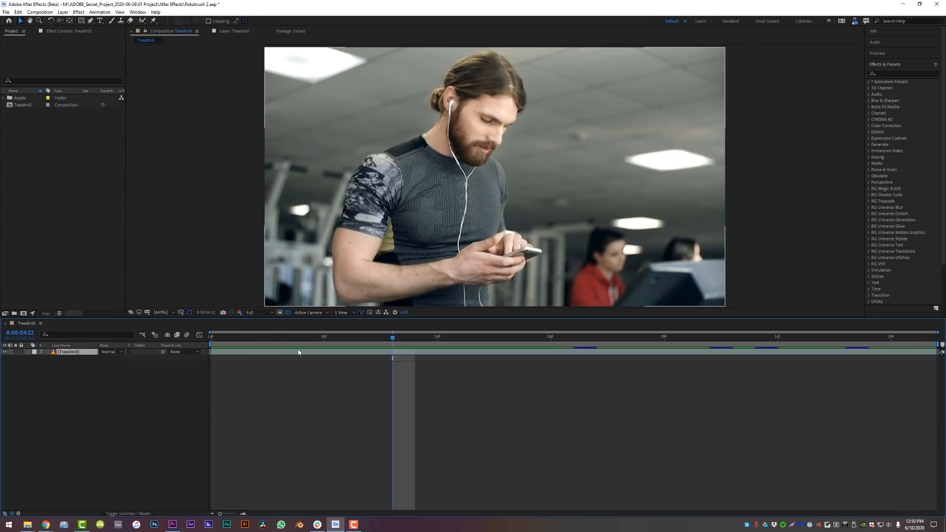
{"action": "double_click", "coordinate": [299, 352]}
{"action": "left_click", "coordinate": [142, 21]}
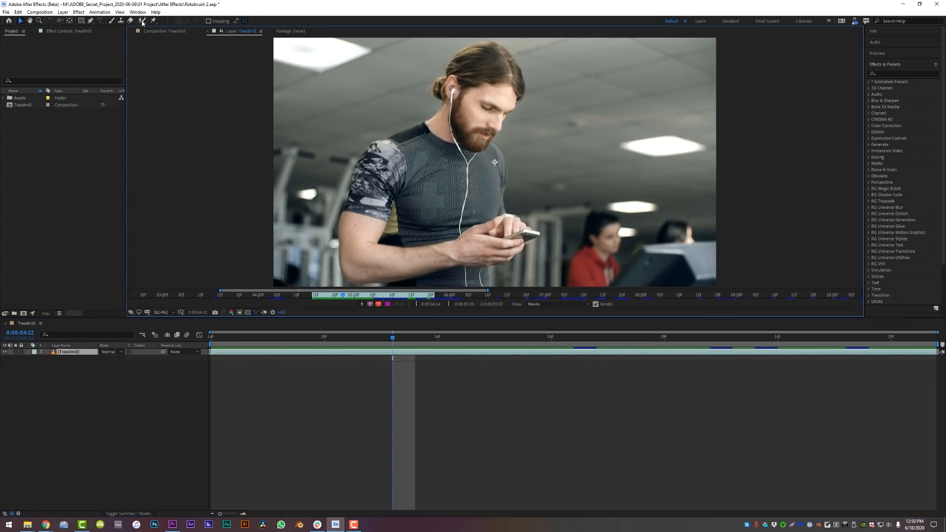
{"action": "mouse_move", "coordinate": [474, 245]}
{"action": "left_mouse_down"}
{"action": "mouse_move", "coordinate": [392, 255]}
{"action": "mouse_move", "coordinate": [374, 245]}
{"action": "left_mouse_up"}
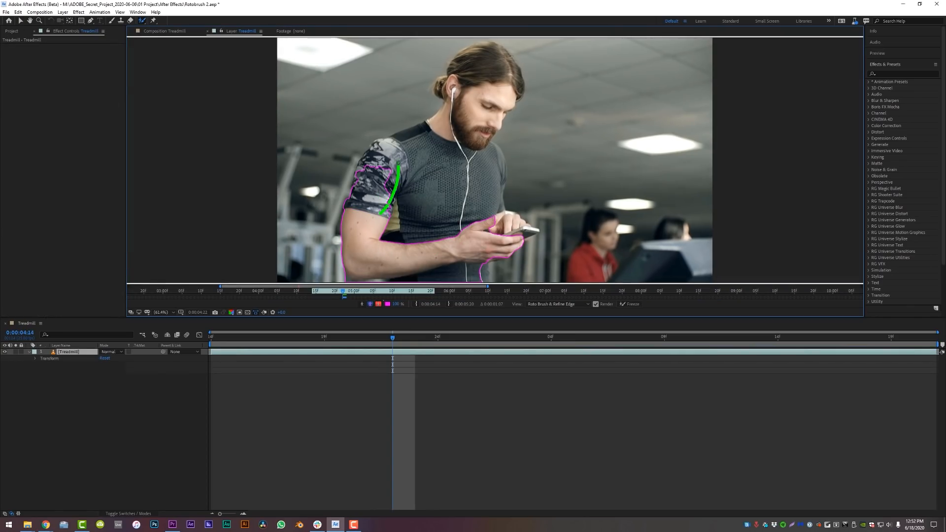
{"action": "mouse_move", "coordinate": [369, 171]}
{"action": "left_mouse_down"}
{"action": "mouse_move", "coordinate": [385, 144]}
{"action": "mouse_move", "coordinate": [378, 171]}
{"action": "mouse_move", "coordinate": [416, 140]}
{"action": "left_mouse_up"}
Subtract the background beside the camouflage sleeve with Roto Brush background strokes so the boundary follows the sleeve edge.
{"action": "scroll", "coordinate": [327, 203], "scroll_direction": "up", "scroll_amount": 4}
{"action": "left_click_drag", "start_coordinate": [327, 202], "coordinate": [516, 113]}
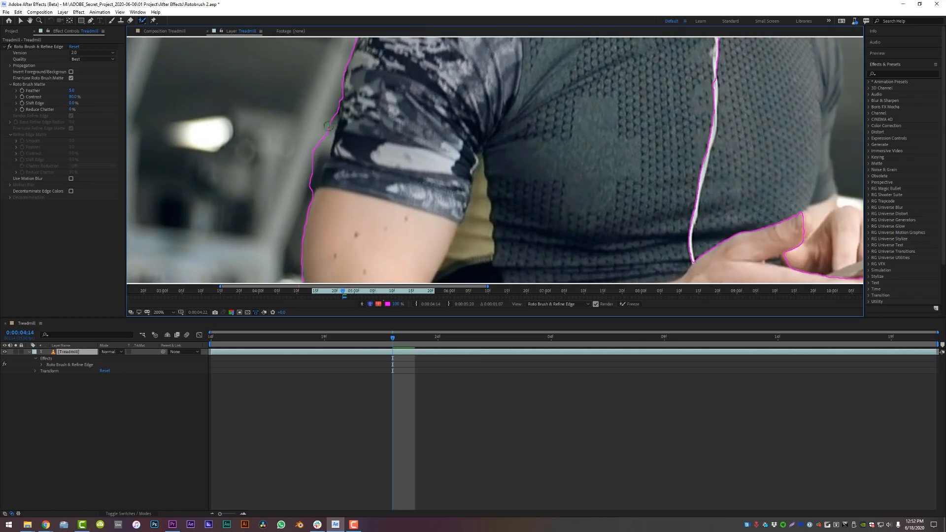
{"action": "left_click_drag", "start_coordinate": [325, 113], "coordinate": [304, 188]}
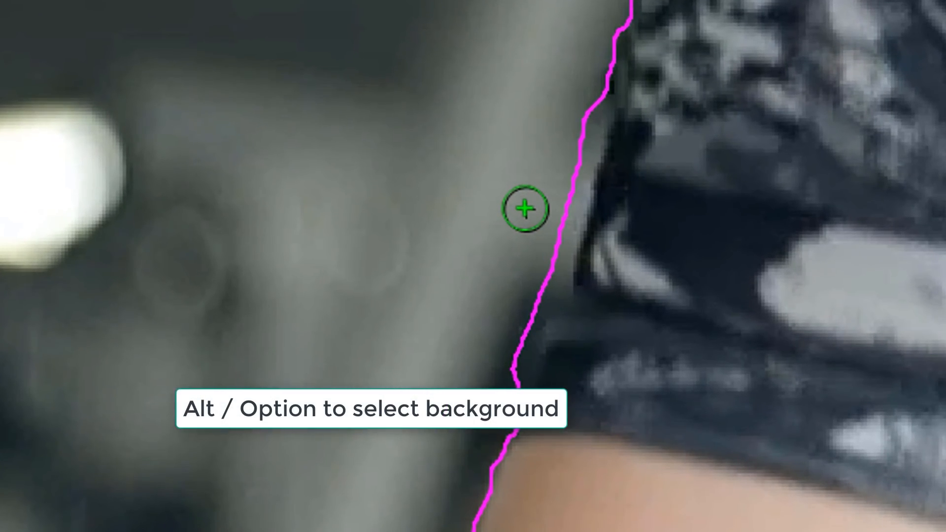
{"action": "mouse_move", "coordinate": [532, 262]}
{"action": "left_mouse_down"}
{"action": "mouse_move", "coordinate": [564, 201]}
{"action": "mouse_move", "coordinate": [577, 46]}
{"action": "left_mouse_up"}
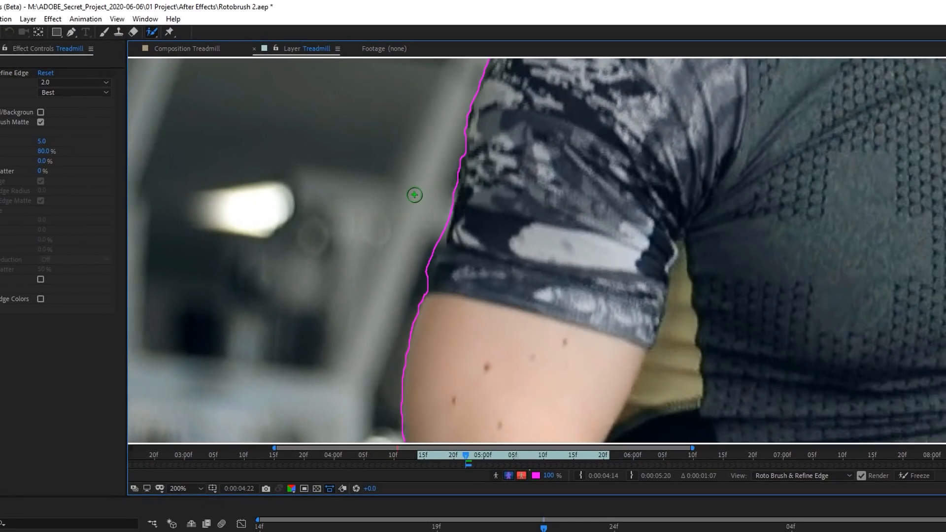
{"action": "left_click_drag", "start_coordinate": [415, 195], "coordinate": [414, 195]}
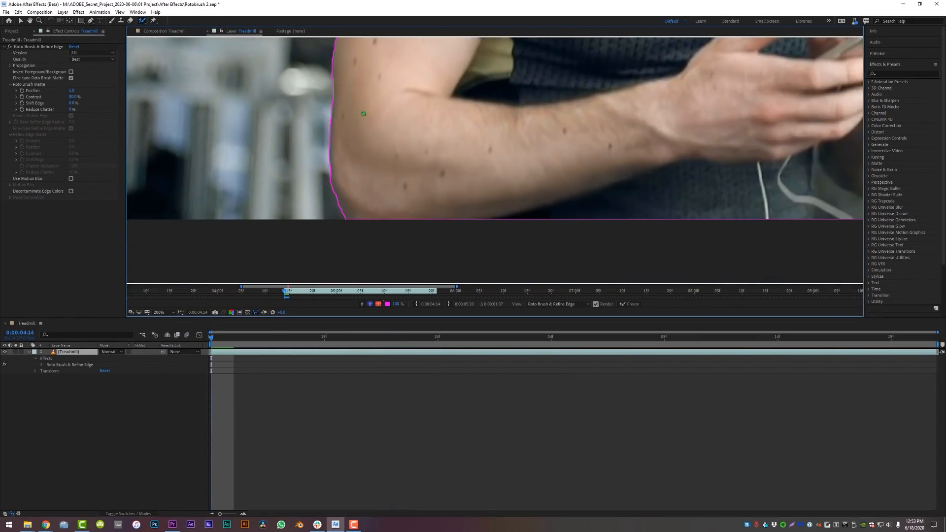
Refine the Roto Brush boundary at 0:00:04:14 along the camouflage sleeve, shoulder, neck and back of the hair.
{"action": "left_click_drag", "start_coordinate": [364, 157], "coordinate": [418, 96]}
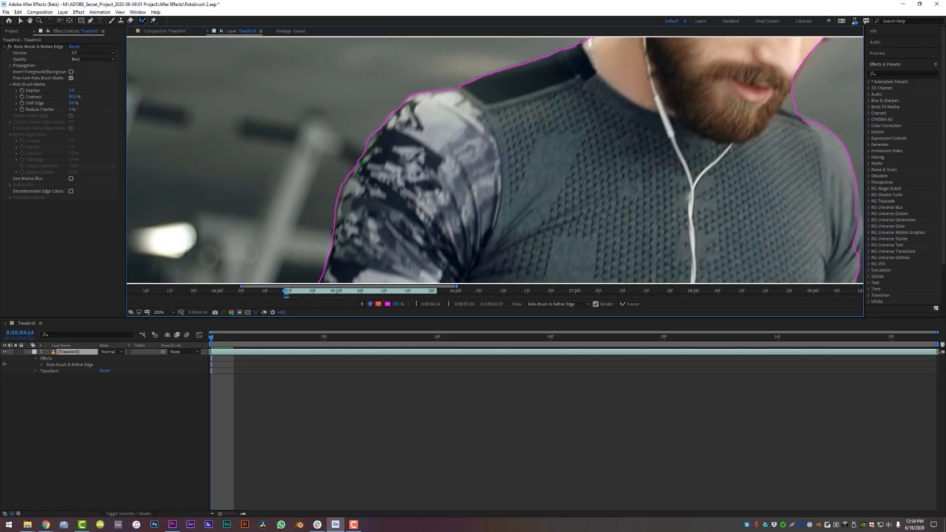
{"action": "left_click_drag", "start_coordinate": [338, 203], "coordinate": [443, 166]}
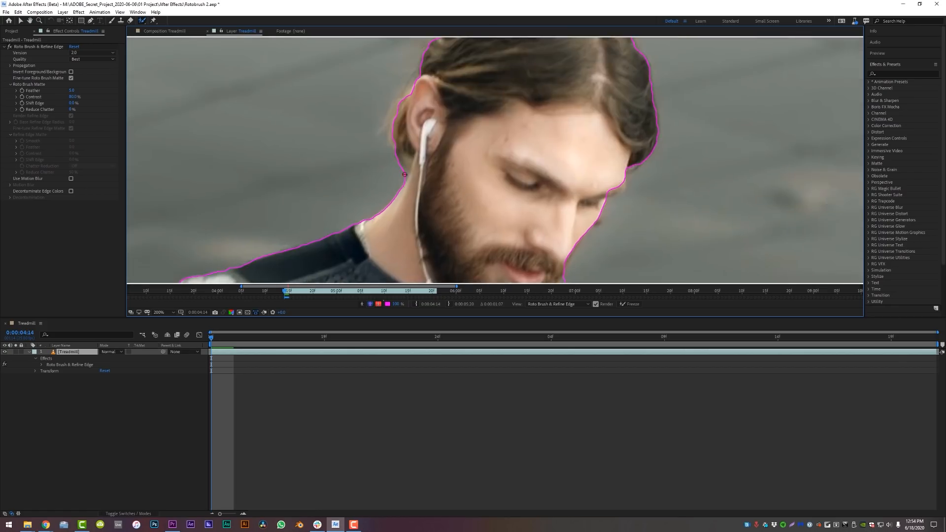
{"action": "mouse_move", "coordinate": [402, 142]}
{"action": "left_mouse_down"}
{"action": "mouse_move", "coordinate": [397, 106]}
{"action": "mouse_move", "coordinate": [364, 195]}
{"action": "left_mouse_up"}
{"action": "left_click_drag", "start_coordinate": [359, 177], "coordinate": [394, 117]}
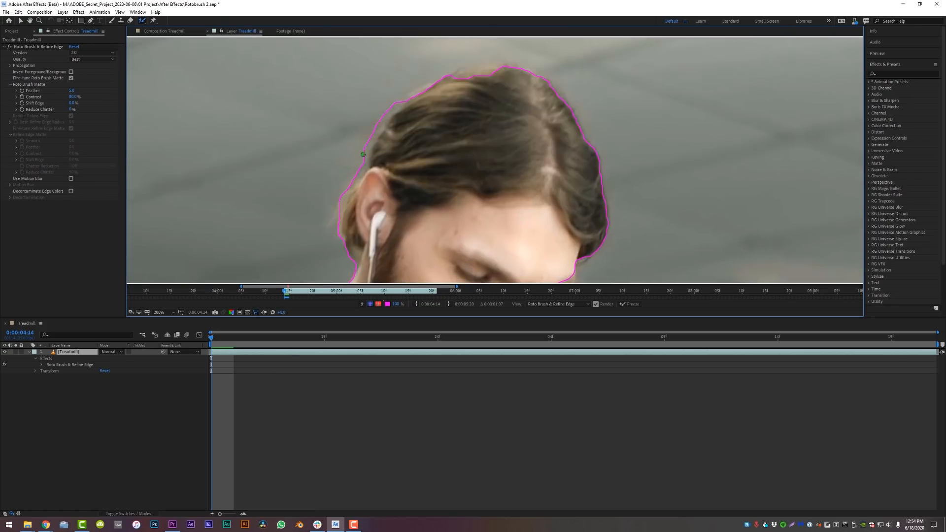
{"action": "left_click_drag", "start_coordinate": [363, 155], "coordinate": [417, 95]}
Refine the Roto Brush boundary down the face and along the plain far shoulder and upper arm.
{"action": "left_click_drag", "start_coordinate": [591, 241], "coordinate": [524, 161]}
{"action": "mouse_move", "coordinate": [525, 161]}
{"action": "left_mouse_down"}
{"action": "mouse_move", "coordinate": [508, 196]}
{"action": "mouse_move", "coordinate": [503, 116]}
{"action": "left_mouse_up"}
{"action": "mouse_move", "coordinate": [451, 216]}
{"action": "left_mouse_down"}
{"action": "mouse_move", "coordinate": [444, 159]}
{"action": "mouse_move", "coordinate": [482, 149]}
{"action": "left_mouse_up"}
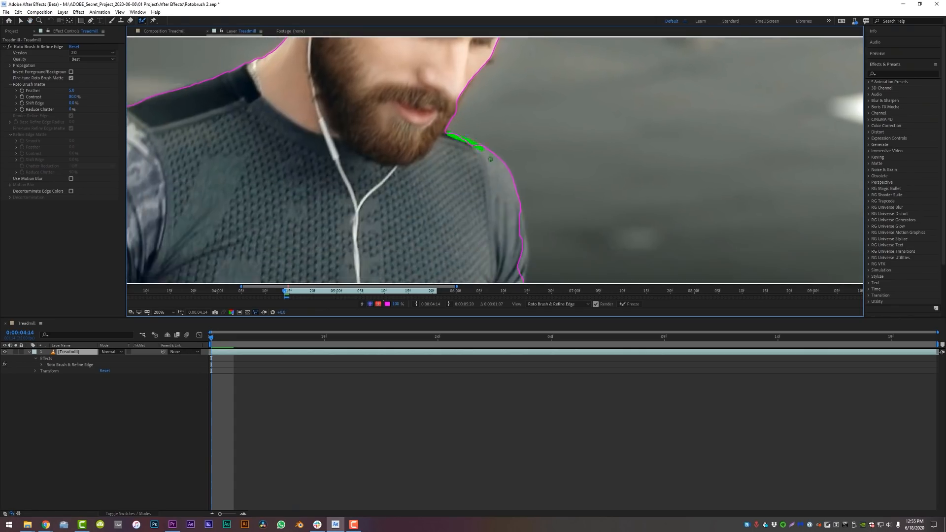
{"action": "left_click_drag", "start_coordinate": [513, 217], "coordinate": [493, 141]}
{"action": "left_click_drag", "start_coordinate": [494, 140], "coordinate": [505, 247]}
{"action": "left_click_drag", "start_coordinate": [508, 254], "coordinate": [509, 97]}
{"action": "left_click_drag", "start_coordinate": [521, 217], "coordinate": [523, 161]}
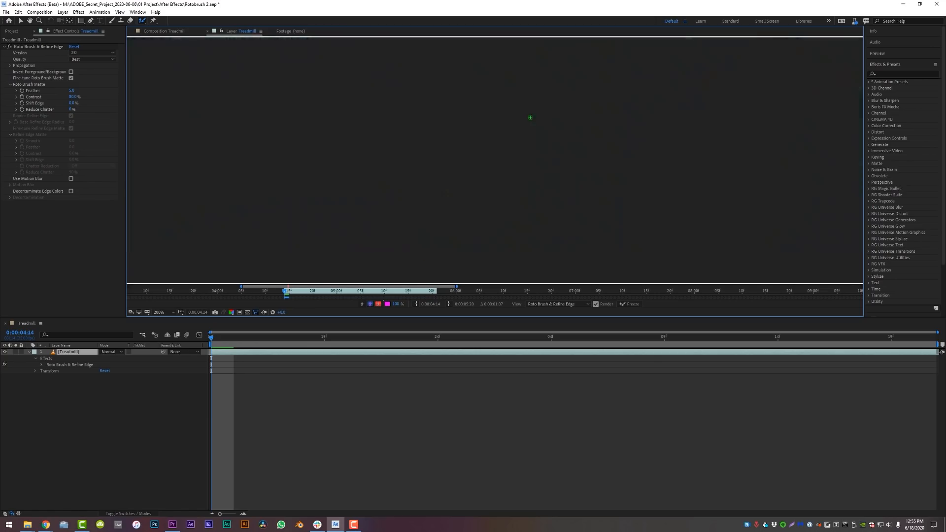
Clean up the Roto Brush boundary around the elbow, forearm and hands at 0:00:04:14.
{"action": "left_click_drag", "start_coordinate": [419, 142], "coordinate": [595, 174]}
{"action": "mouse_move", "coordinate": [326, 277]}
{"action": "left_mouse_down"}
{"action": "mouse_move", "coordinate": [296, 219]}
{"action": "mouse_move", "coordinate": [335, 80]}
{"action": "left_mouse_up"}
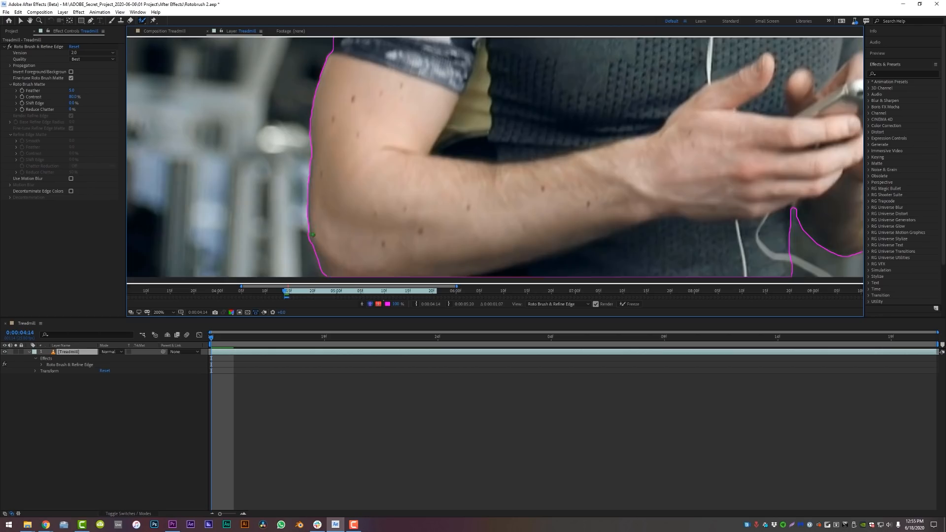
{"action": "scroll", "coordinate": [402, 256], "scroll_direction": "down", "scroll_amount": 2}
{"action": "scroll", "coordinate": [465, 81], "scroll_direction": "up", "scroll_amount": 2}
{"action": "scroll", "coordinate": [439, 103], "scroll_direction": "up", "scroll_amount": 1}
{"action": "left_click_drag", "start_coordinate": [438, 103], "coordinate": [304, 216]}
{"action": "left_click_drag", "start_coordinate": [298, 226], "coordinate": [320, 188]}
{"action": "key", "text": "shift+slash"}
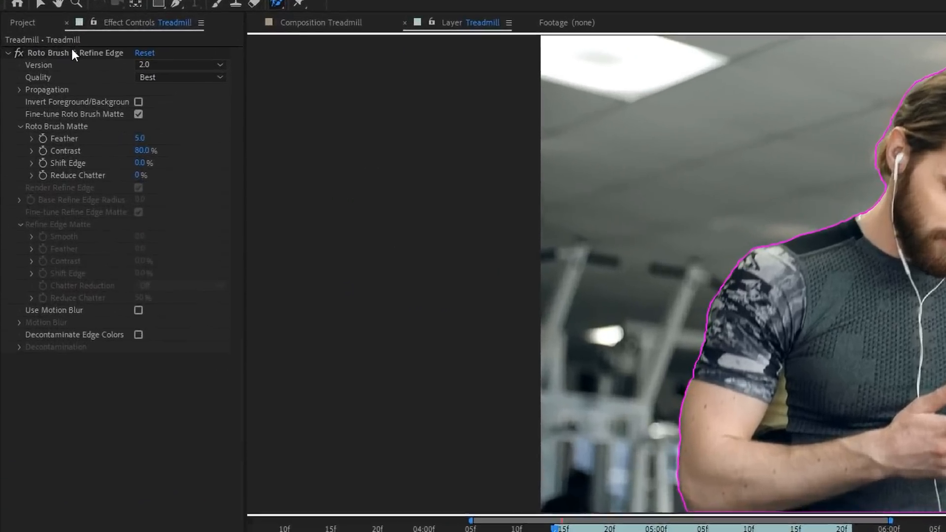
Check that the Roto Brush quality is Best and preview the Propagation search region, hiding it again when done.
{"action": "left_click", "coordinate": [36, 47]}
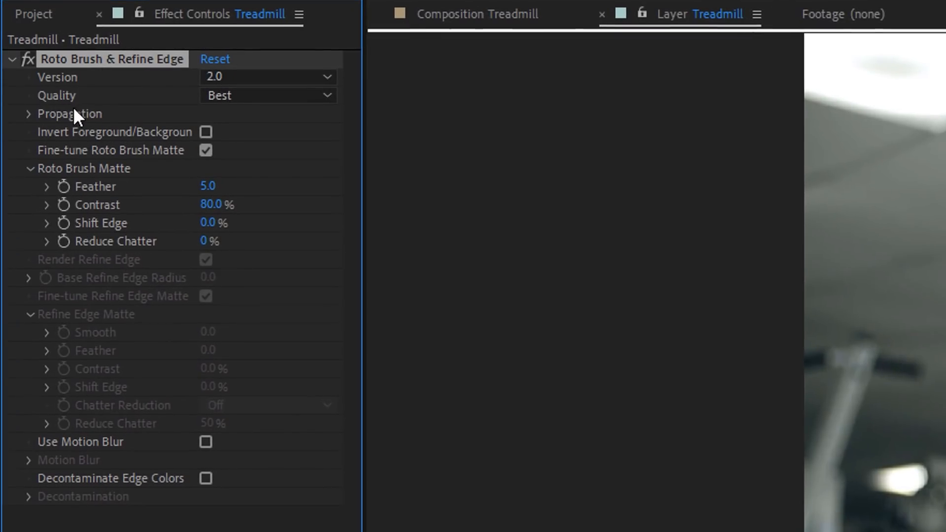
{"action": "left_click", "coordinate": [270, 95]}
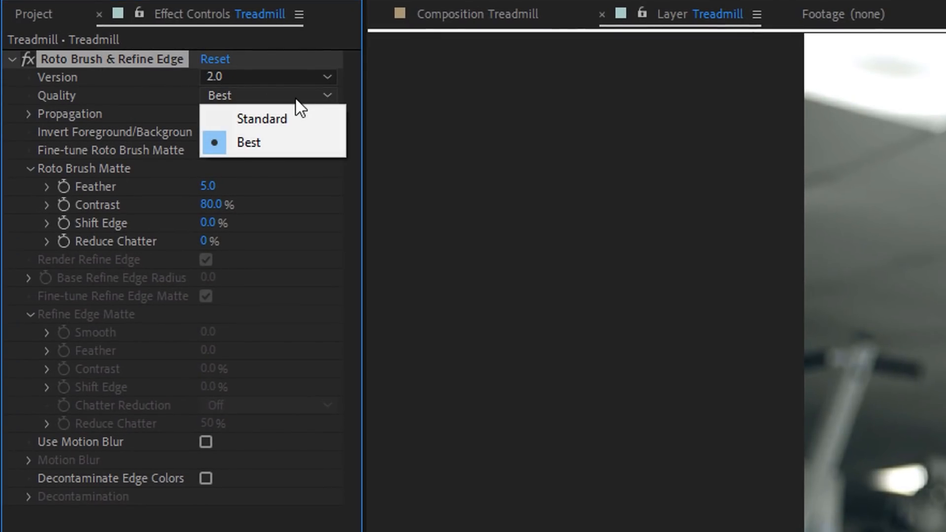
{"action": "left_click", "coordinate": [287, 142]}
{"action": "left_click", "coordinate": [28, 114]}
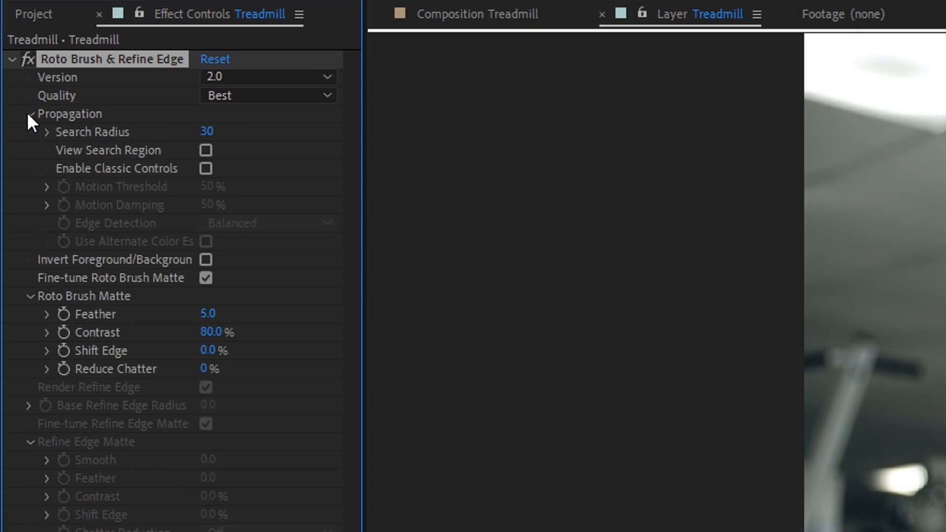
{"action": "left_click", "coordinate": [205, 150]}
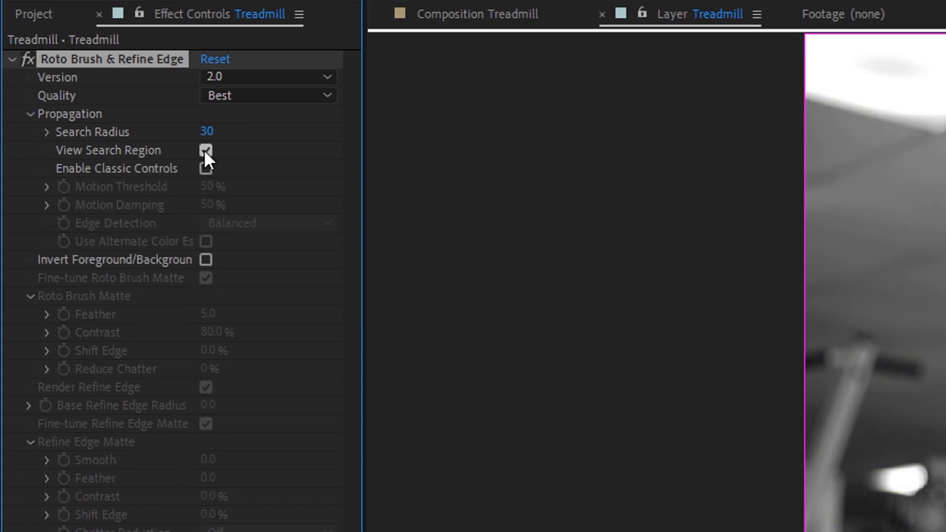
{"action": "left_click", "coordinate": [204, 150]}
{"action": "left_click", "coordinate": [28, 113]}
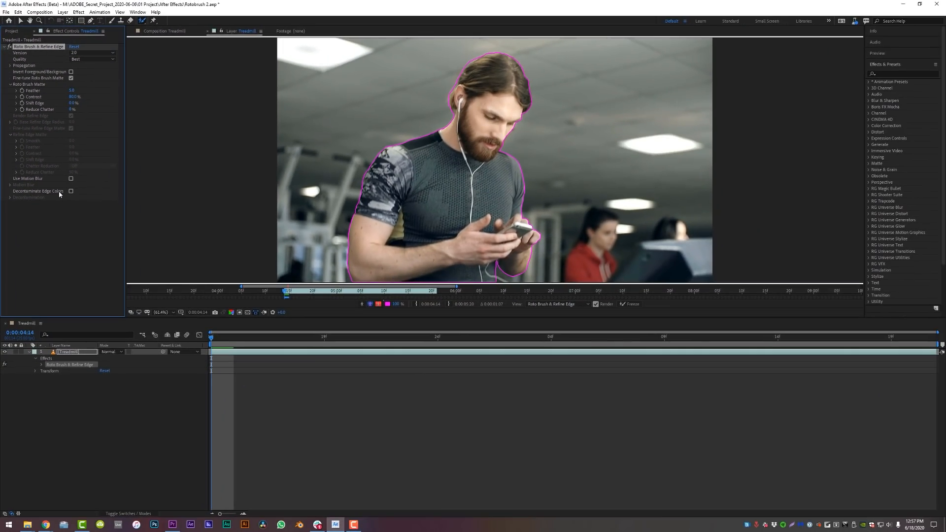
Propagate the Roto Brush selection frame by frame from 0:00:04:14 to 0:00:04:22.
{"action": "left_click", "coordinate": [212, 340]}
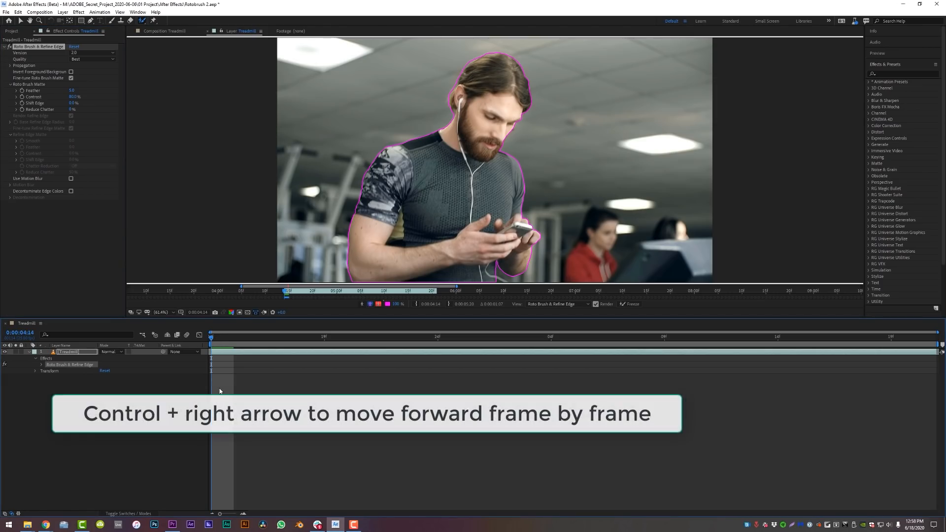
{"action": "key", "text": "ctrl+Right"}
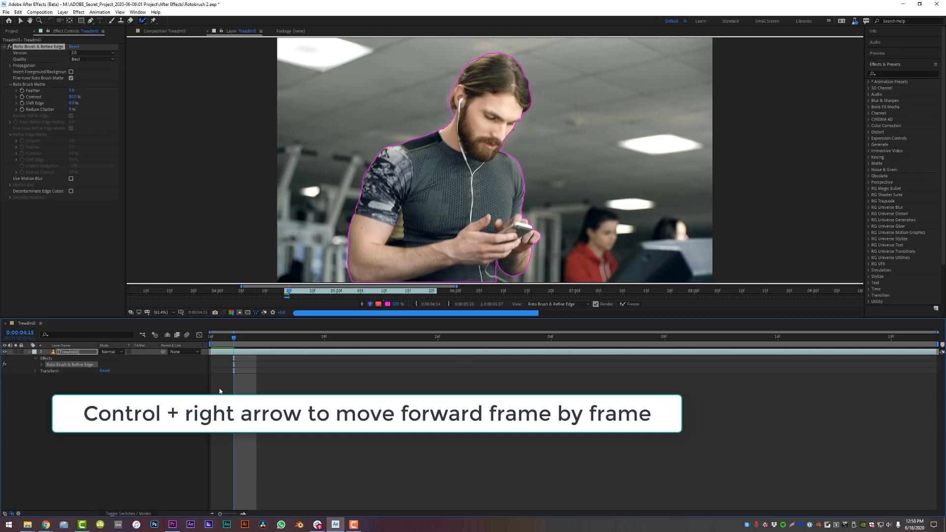
{"action": "key", "text": "ctrl+Right"}
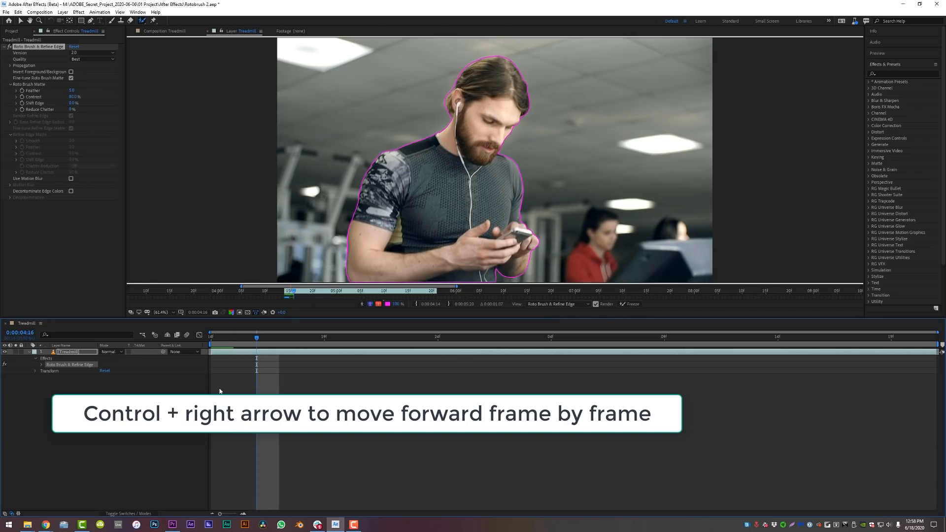
{"action": "key", "text": "ctrl+Right"}
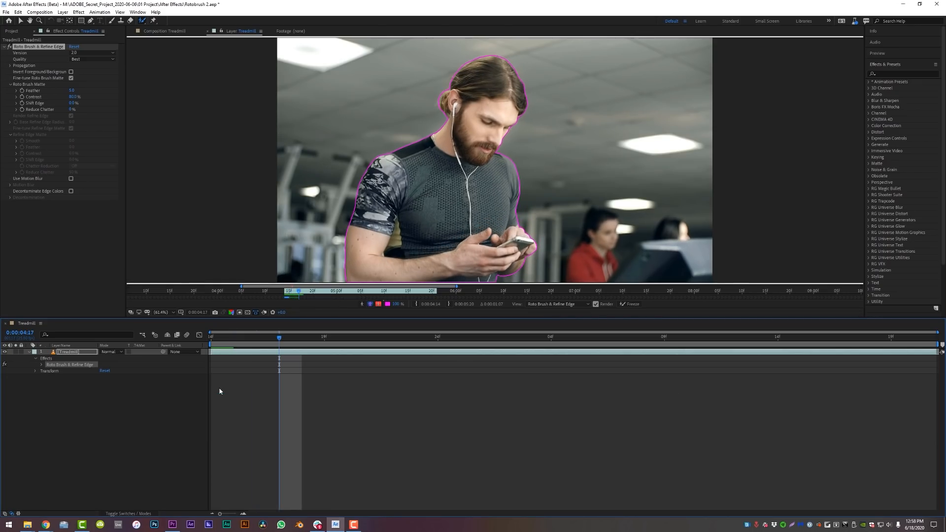
{"action": "key", "text": "ctrl+Right"}
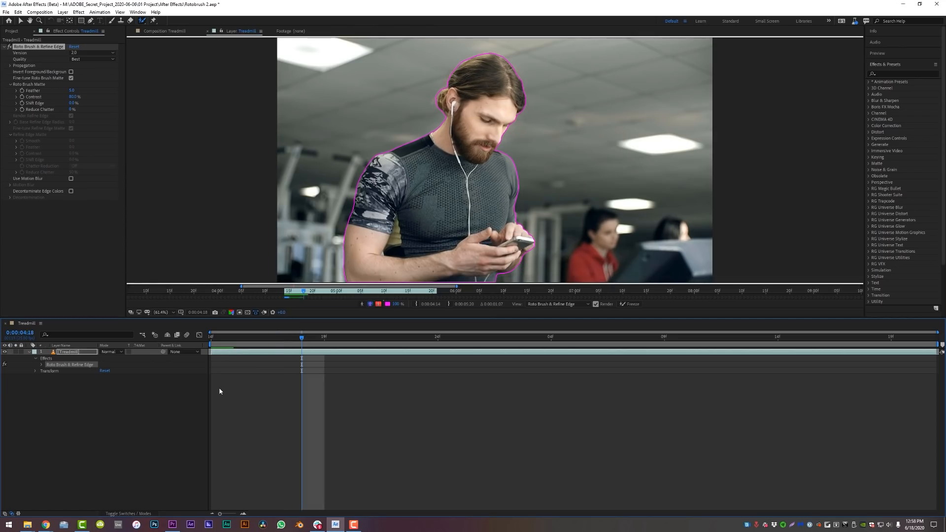
{"action": "key", "text": "ctrl+Right"}
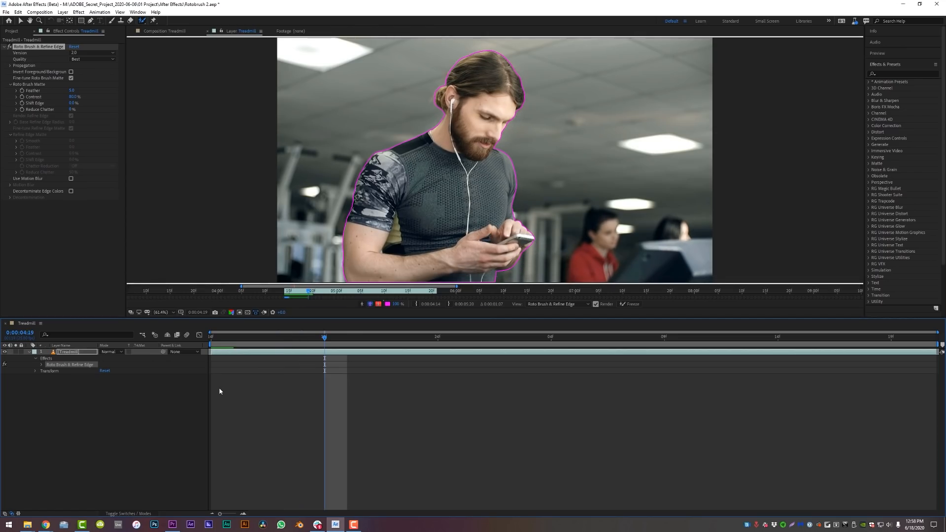
{"action": "key", "text": "ctrl+Right"}
{"action": "key", "text": "ctrl+Right"}
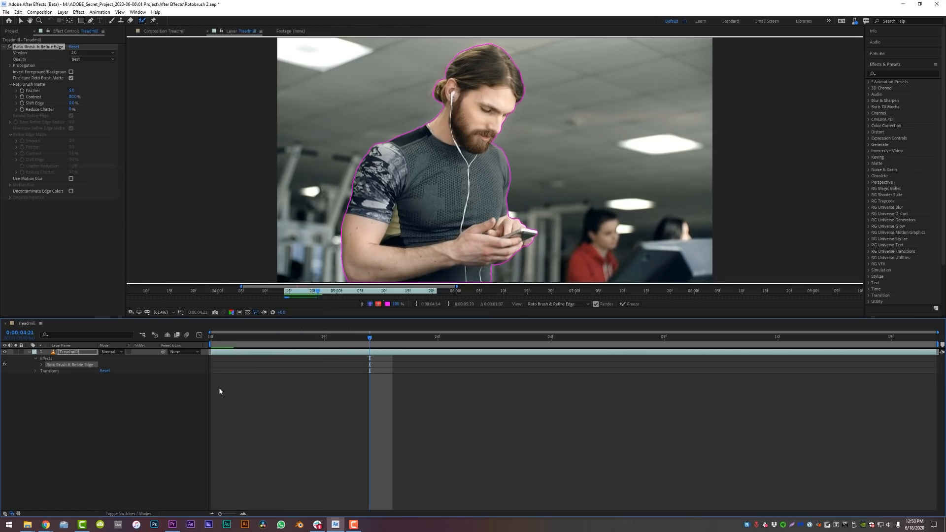
{"action": "key", "text": "ctrl+Right"}
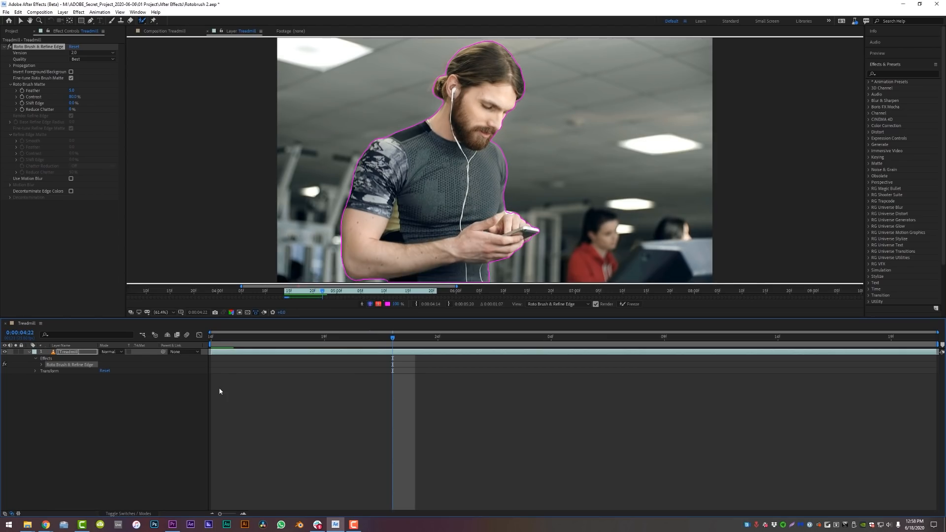
Exclude the bright patch above the fingers from the selection with Roto Brush background strokes at 0:00:04:22.
{"action": "scroll", "coordinate": [538, 220], "scroll_direction": "up", "scroll_amount": 8}
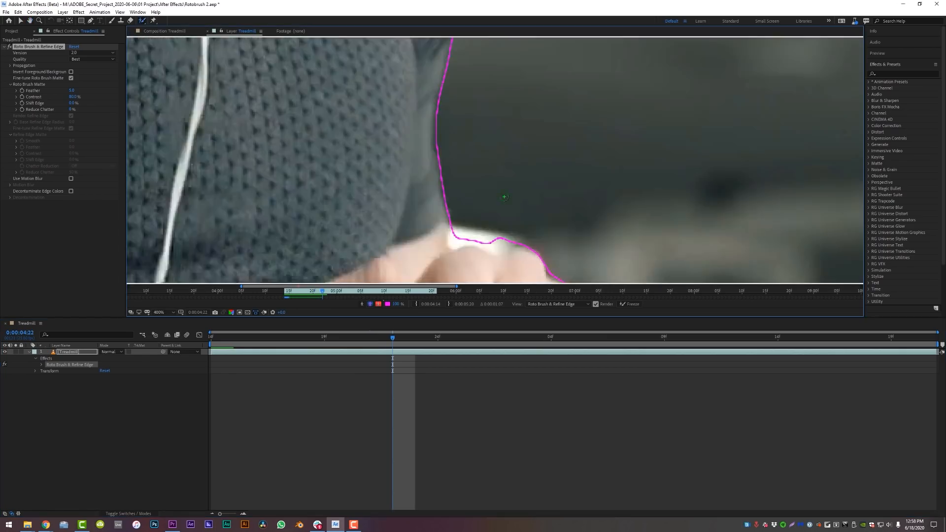
{"action": "left_click_drag", "start_coordinate": [504, 197], "coordinate": [499, 165]}
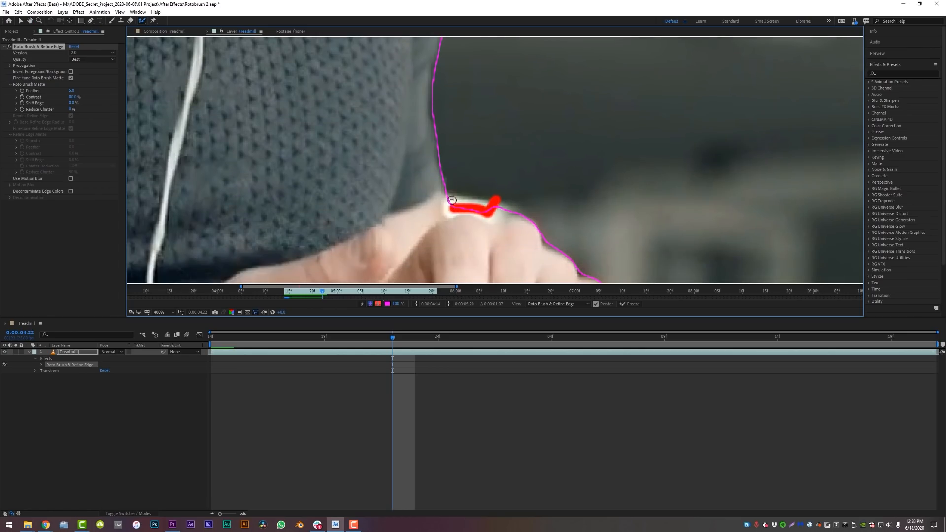
{"action": "left_click_drag", "start_coordinate": [452, 206], "coordinate": [449, 195]}
{"action": "left_click", "coordinate": [162, 312]}
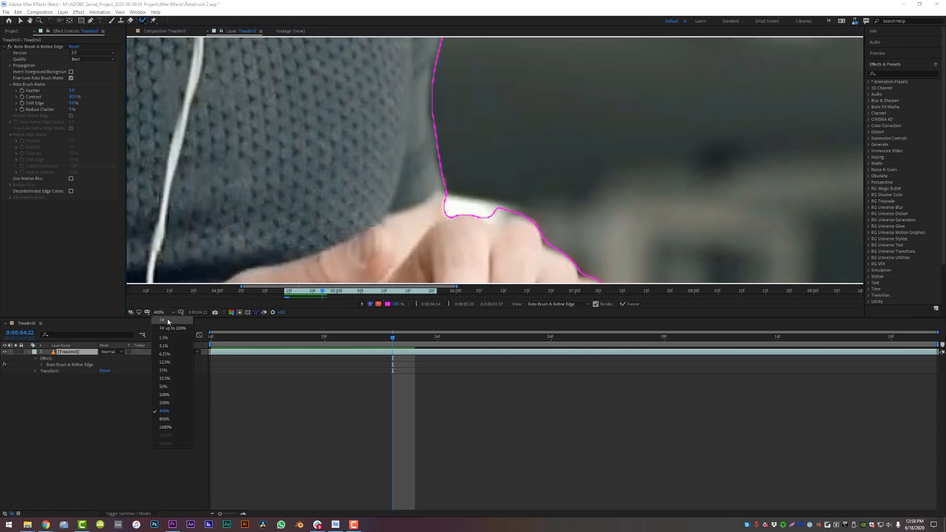
{"action": "left_click", "coordinate": [169, 321]}
Propagate the corrected Roto Brush selection frame by frame from 0:00:04:22 through 0:00:05:14.
{"action": "key", "text": "Page_Down"}
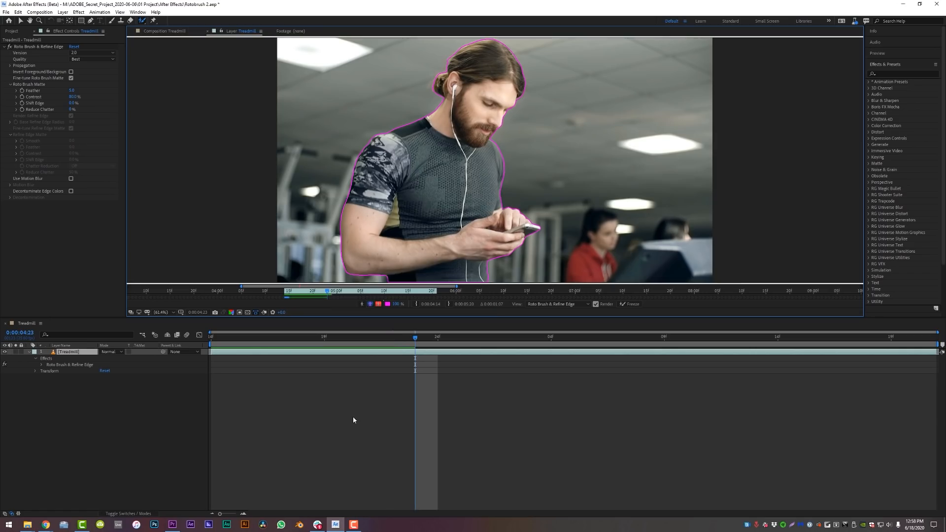
{"action": "key", "text": "Page_Down"}
{"action": "key", "text": "Page_Down"}
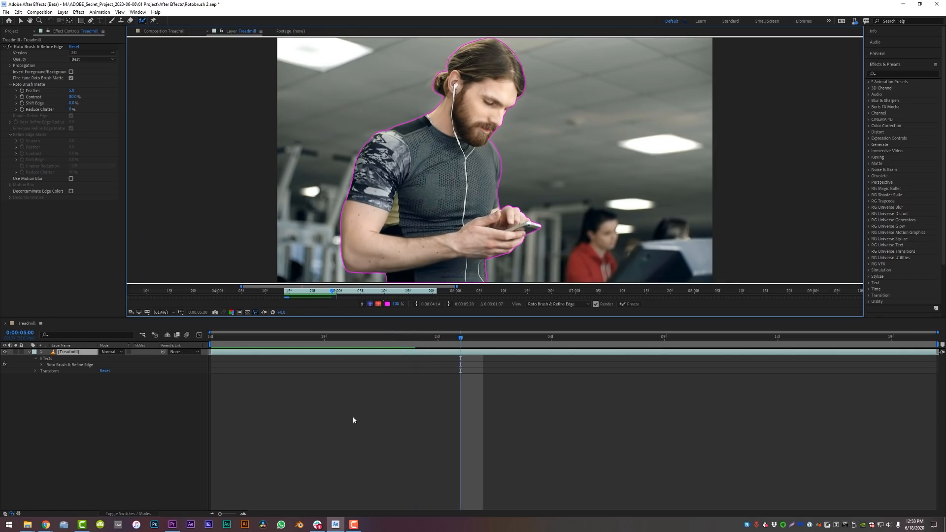
{"action": "key", "text": "Page_Down"}
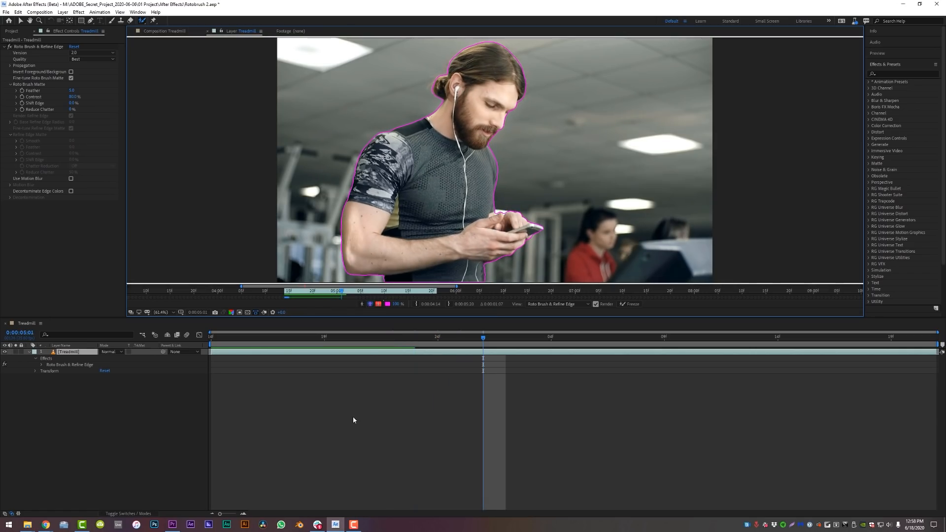
{"action": "key", "text": "Page_Down"}
{"action": "key", "text": "Page_Down"}
{"action": "key", "text": "Page_Down"}
{"action": "key", "text": "Page_Down"}
{"action": "key", "text": "Page_Down"}
{"action": "key", "text": "Page_Down"}
{"action": "key", "text": "Page_Down"}
{"action": "key", "text": "Page_Down"}
{"action": "key", "text": "Page_Down"}
{"action": "key", "text": "Page_Down"}
{"action": "key", "text": "Page_Down"}
{"action": "key", "text": "Page_Down"}
{"action": "key", "text": "Page_Down"}
{"action": "key", "text": "Page_Down"}
{"action": "key", "text": "Page_Down"}
{"action": "key", "text": "Page_Down"}
{"action": "key", "text": "Page_Down"}
{"action": "key", "text": "Page_Down"}
{"action": "key", "text": "Page_Down"}
{"action": "key", "text": "Page_Down"}
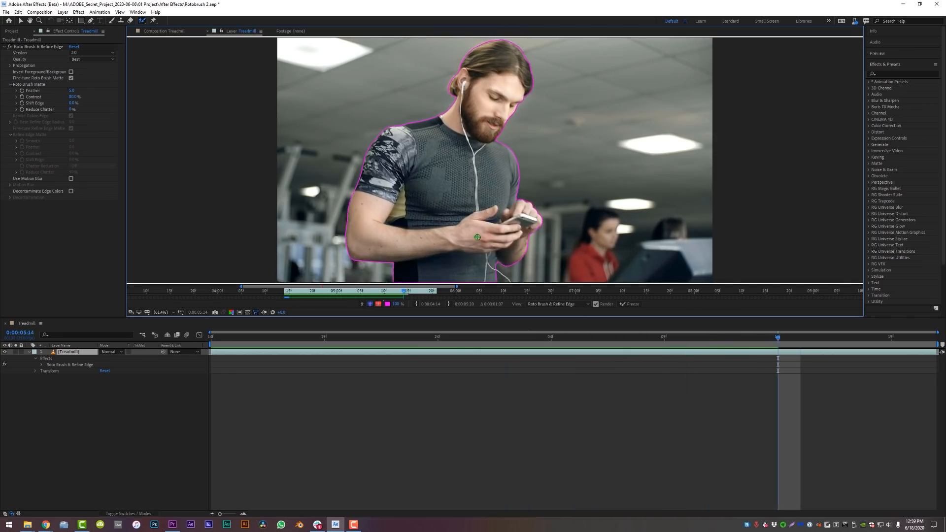
Compare the alpha, transparent cutout and overlay views of the man's matte at 0:00:05:12.
{"action": "left_click_drag", "start_coordinate": [435, 294], "coordinate": [395, 295]}
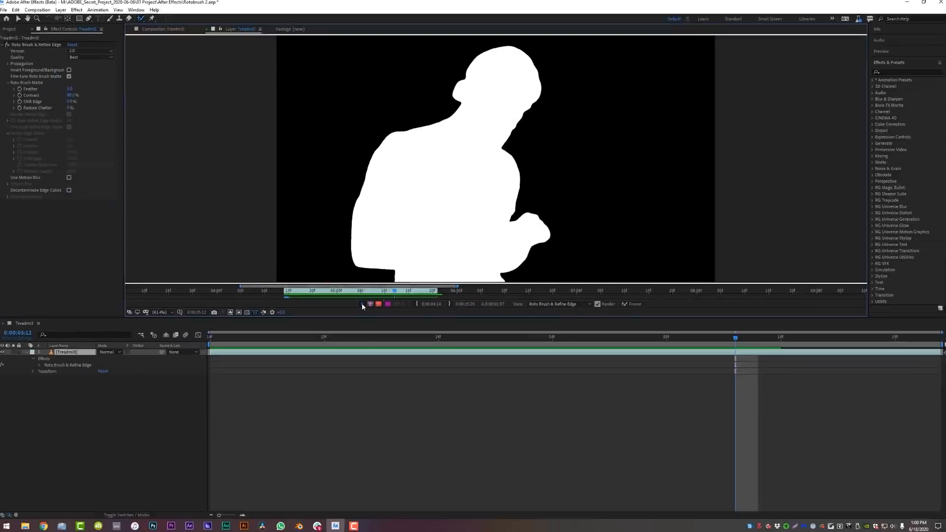
{"action": "left_click", "coordinate": [386, 277]}
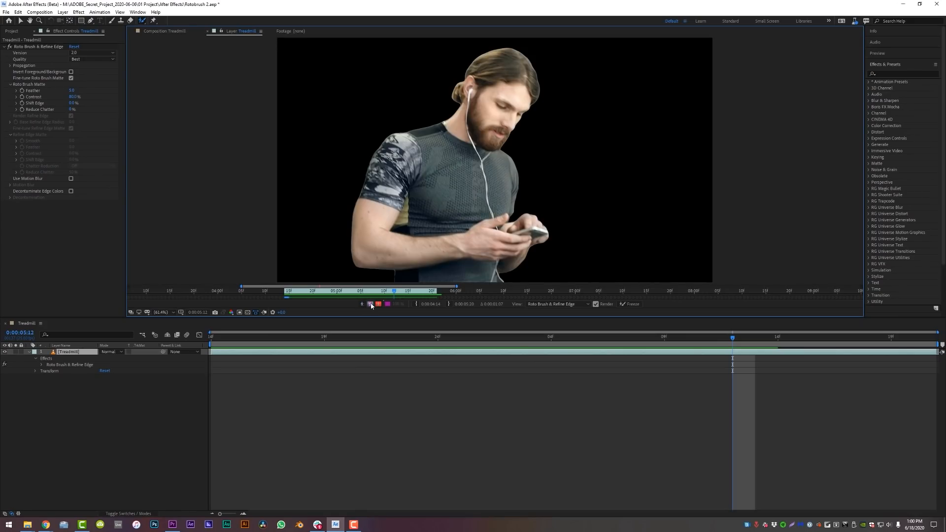
{"action": "left_click", "coordinate": [371, 304]}
{"action": "left_click", "coordinate": [372, 304]}
{"action": "left_click", "coordinate": [379, 304]}
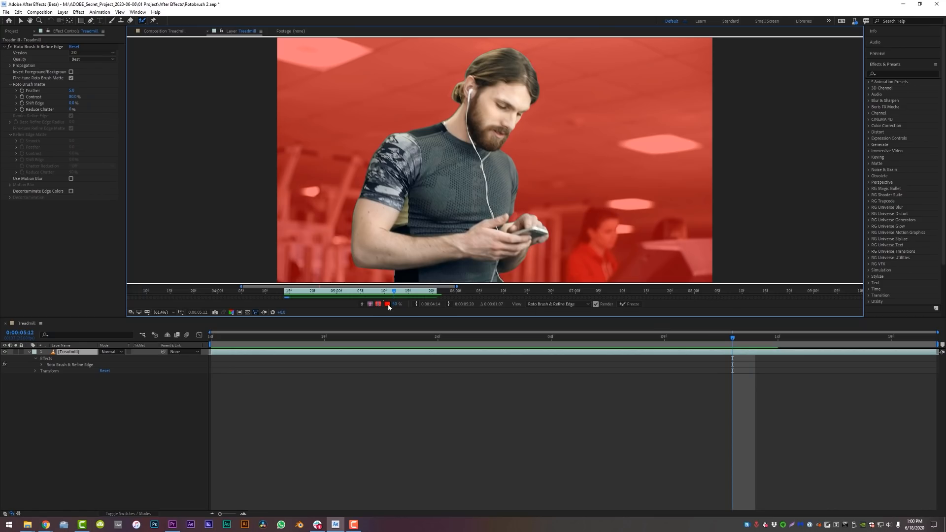
Change the alpha overlay colour to cyan 00D8FF and switch the overlay view off.
{"action": "left_click", "coordinate": [388, 304]}
{"action": "left_click", "coordinate": [651, 261]}
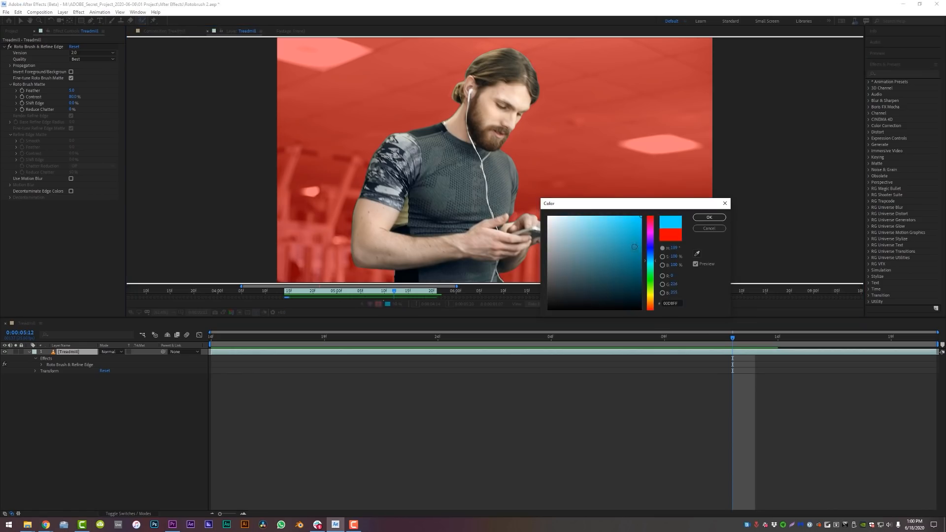
{"action": "left_click", "coordinate": [697, 218]}
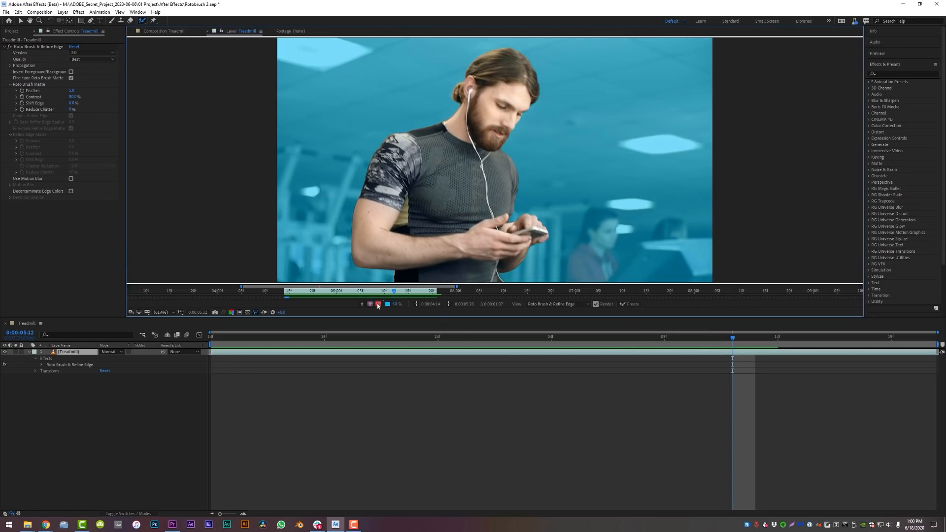
{"action": "left_click", "coordinate": [378, 304]}
Freeze the Roto Brush propagation from 0:00:04:14 and preview the cutout across the composition.
{"action": "left_click_drag", "start_coordinate": [394, 291], "coordinate": [286, 292]}
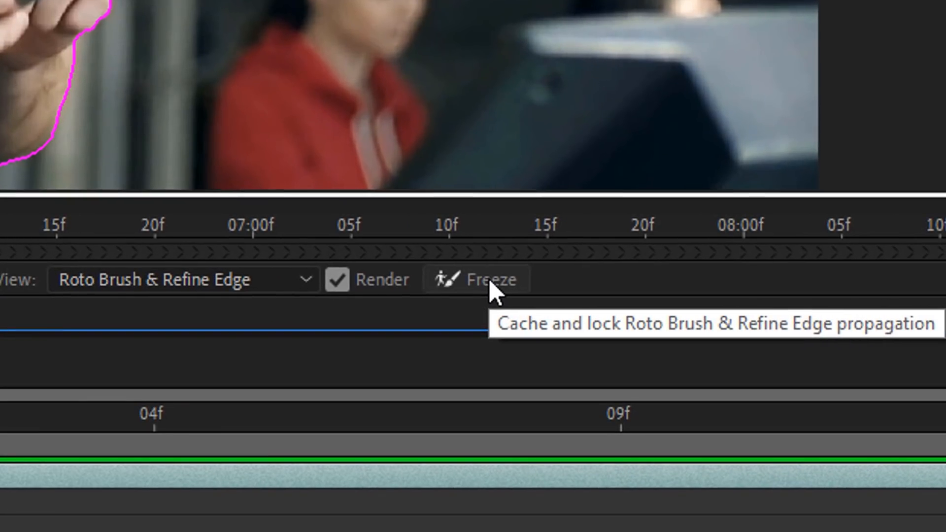
{"action": "left_click", "coordinate": [490, 282]}
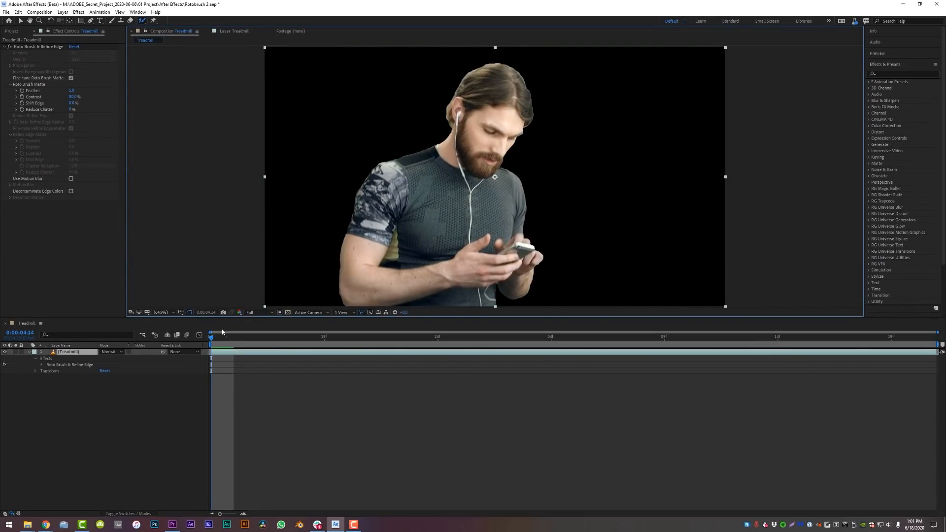
{"action": "left_click_drag", "start_coordinate": [222, 332], "coordinate": [531, 340]}
{"action": "key", "text": "space"}
{"action": "left_click_drag", "start_coordinate": [256, 348], "coordinate": [352, 336]}
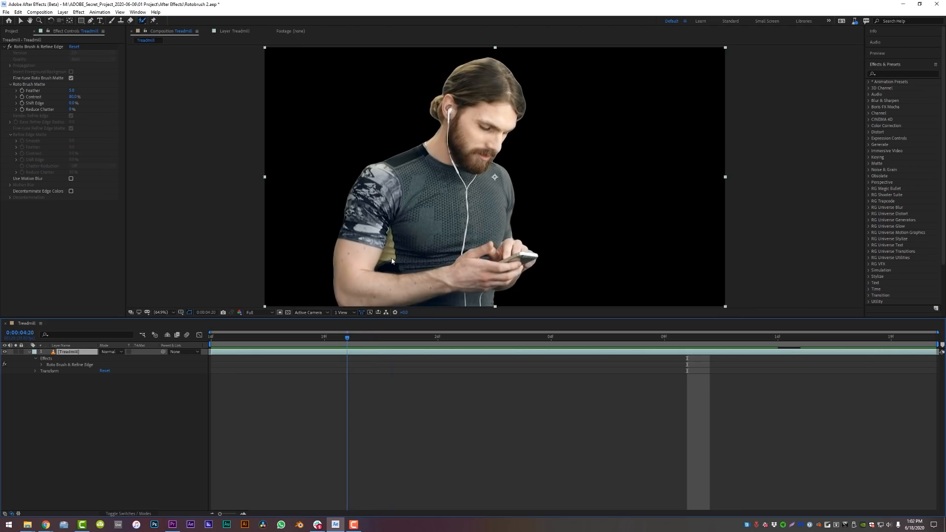
Fine-tune the Roto Brush matte with Feather 13.2, Contrast 70%, Shift Edge -30% and Reduce Chatter 100%.
{"action": "scroll", "coordinate": [489, 238], "scroll_direction": "up", "scroll_amount": 4}
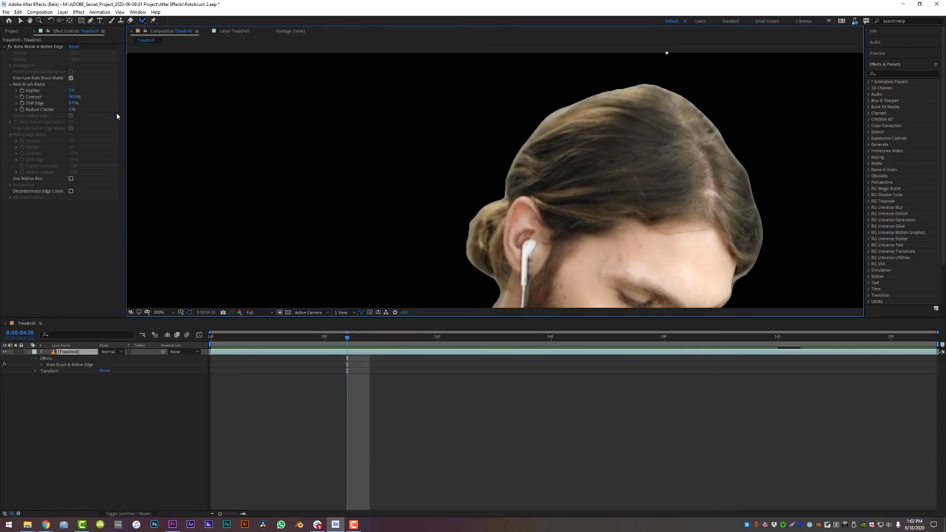
{"action": "left_click_drag", "start_coordinate": [73, 90], "coordinate": [85, 91]}
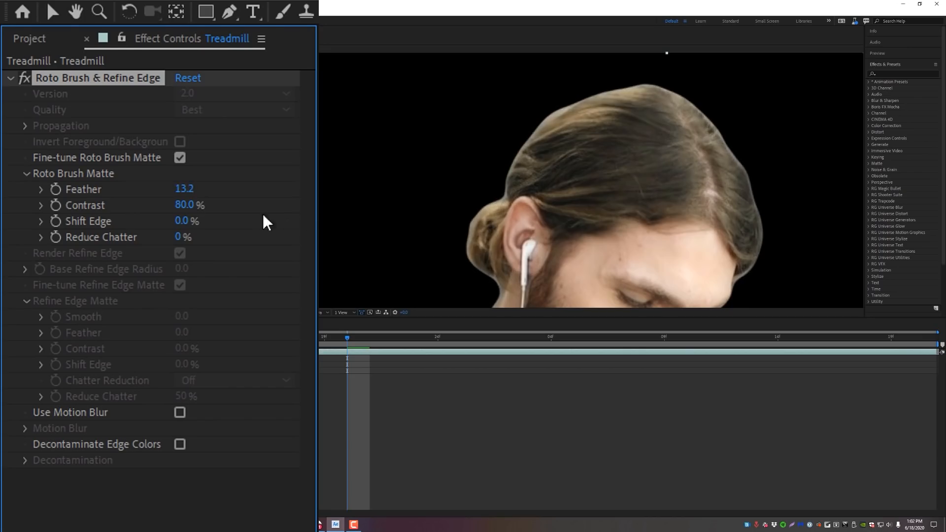
{"action": "left_click_drag", "start_coordinate": [185, 205], "coordinate": [3, 220]}
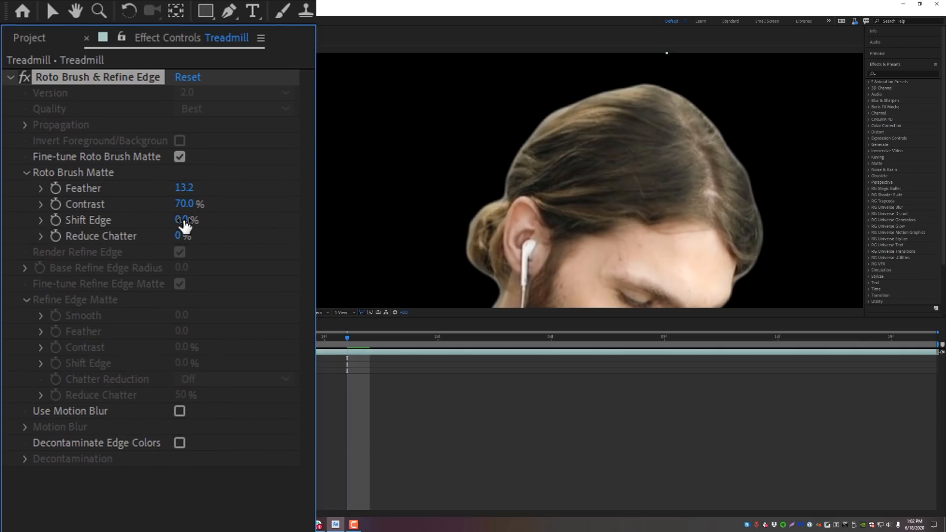
{"action": "left_click_drag", "start_coordinate": [241, 217], "coordinate": [140, 229]}
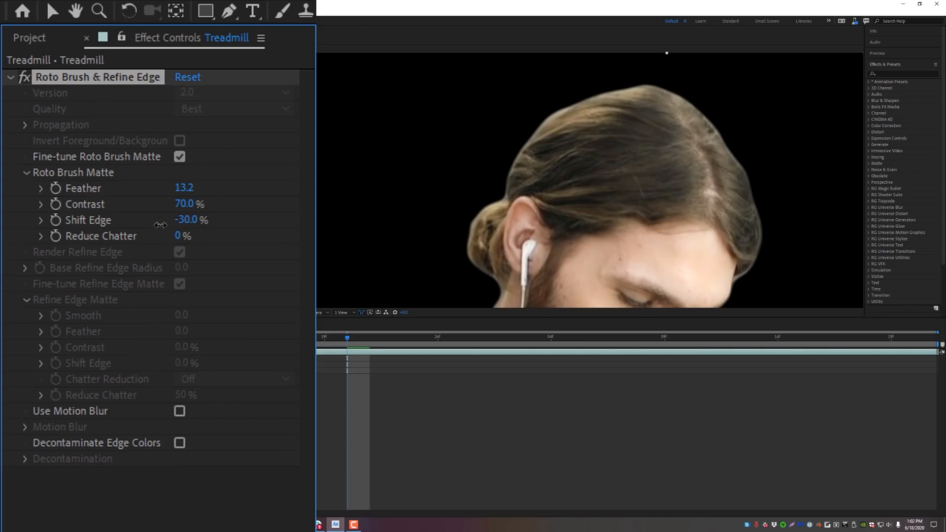
{"action": "left_click_drag", "start_coordinate": [257, 233], "coordinate": [276, 234]}
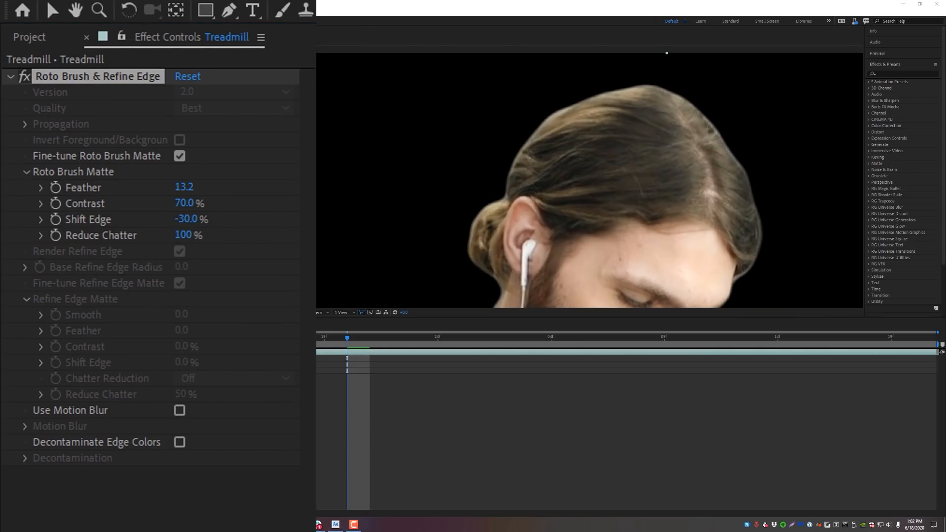
Enable motion blur for the Roto Brush matte and check the sleeve's edge at 0:00:04:16.
{"action": "key", "text": "shift+slash"}
{"action": "left_click_drag", "start_coordinate": [324, 344], "coordinate": [255, 345]}
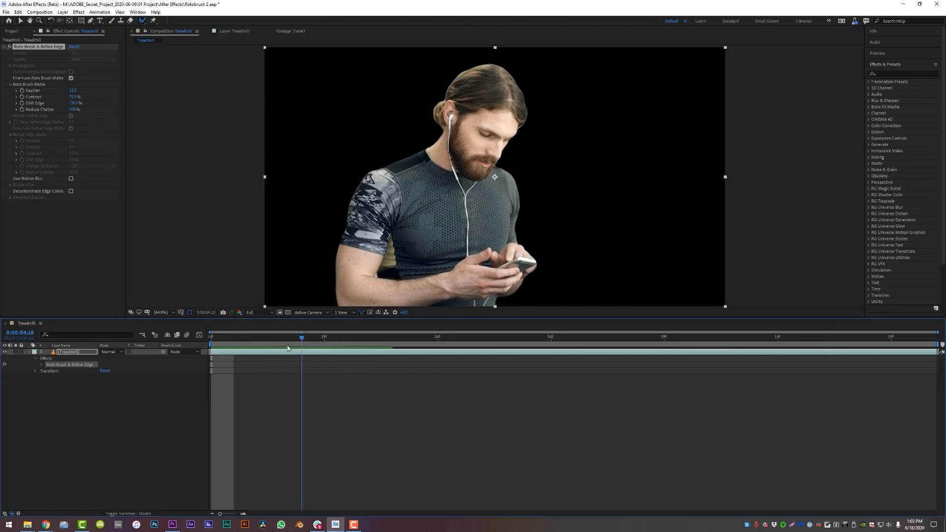
{"action": "left_click", "coordinate": [70, 181]}
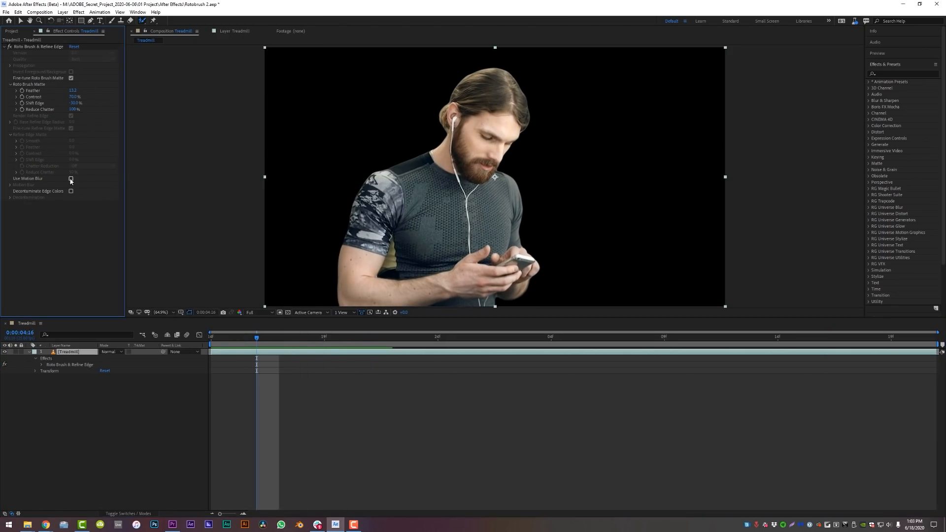
{"action": "scroll", "coordinate": [396, 194], "scroll_direction": "up", "scroll_amount": 4}
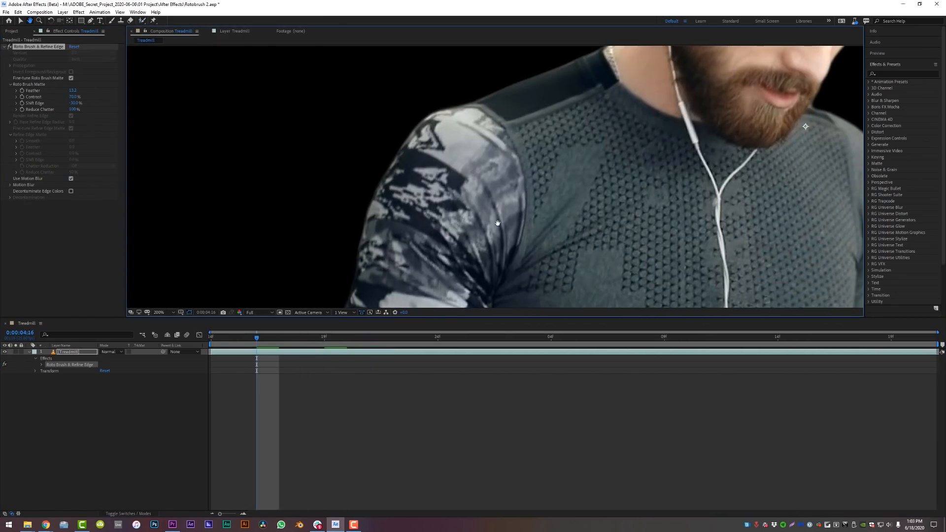
{"action": "left_click", "coordinate": [71, 192]}
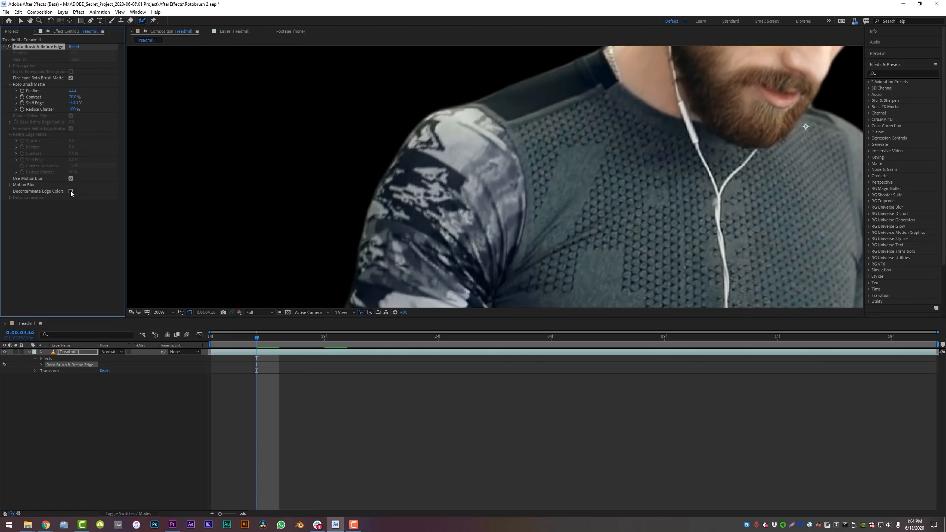
Duplicate the Treadmill layer and remove Roto Brush & Refine Edge from the lower copy.
{"action": "key", "text": "shift+slash"}
{"action": "left_click", "coordinate": [212, 337]}
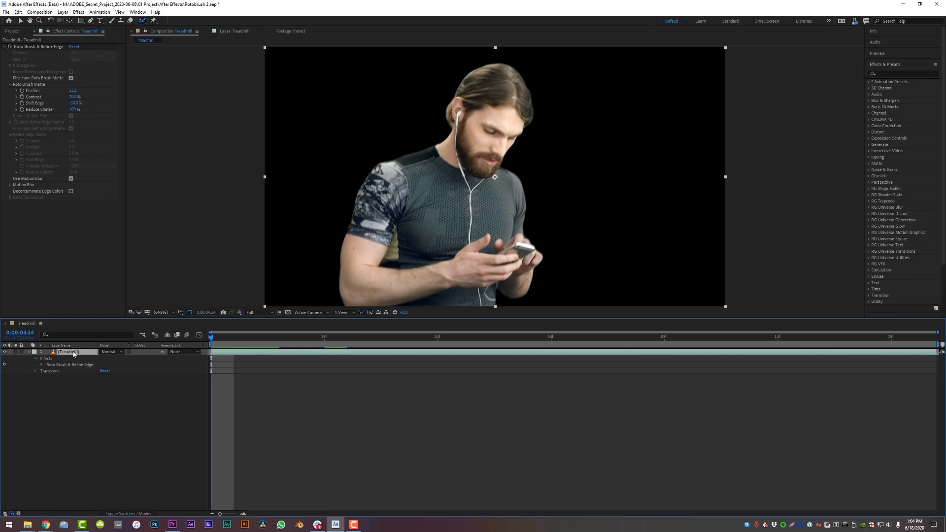
{"action": "key", "text": "ctrl+d"}
{"action": "left_click", "coordinate": [69, 360]}
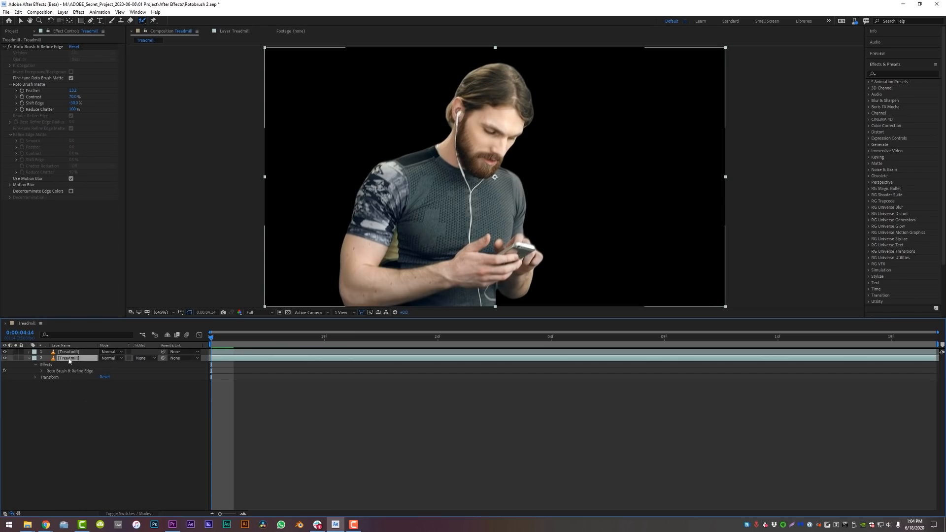
{"action": "left_click", "coordinate": [32, 47]}
{"action": "key", "text": "Delete"}
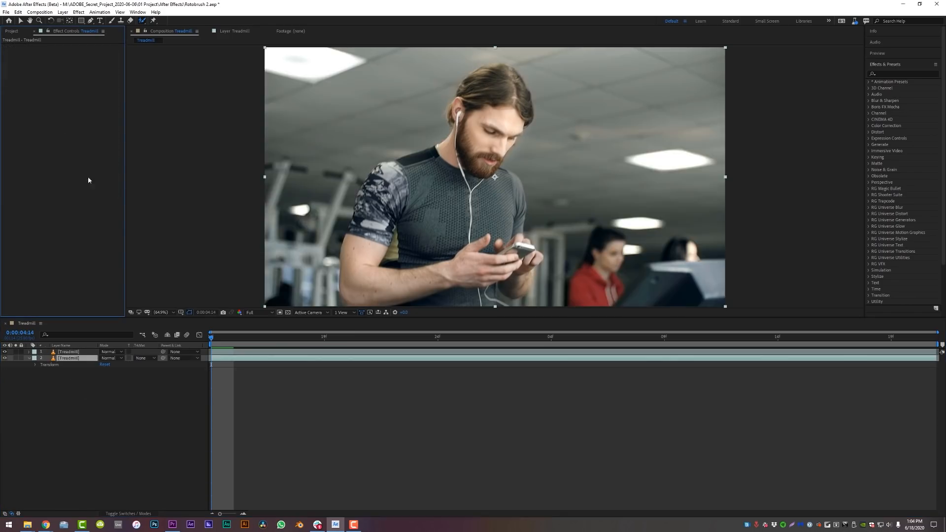
{"action": "left_click", "coordinate": [69, 351]}
{"action": "mouse_move", "coordinate": [429, 221]}
{"action": "left_mouse_down"}
{"action": "mouse_move", "coordinate": [498, 220]}
{"action": "mouse_move", "coordinate": [391, 215]}
{"action": "mouse_move", "coordinate": [440, 214]}
{"action": "left_mouse_up"}
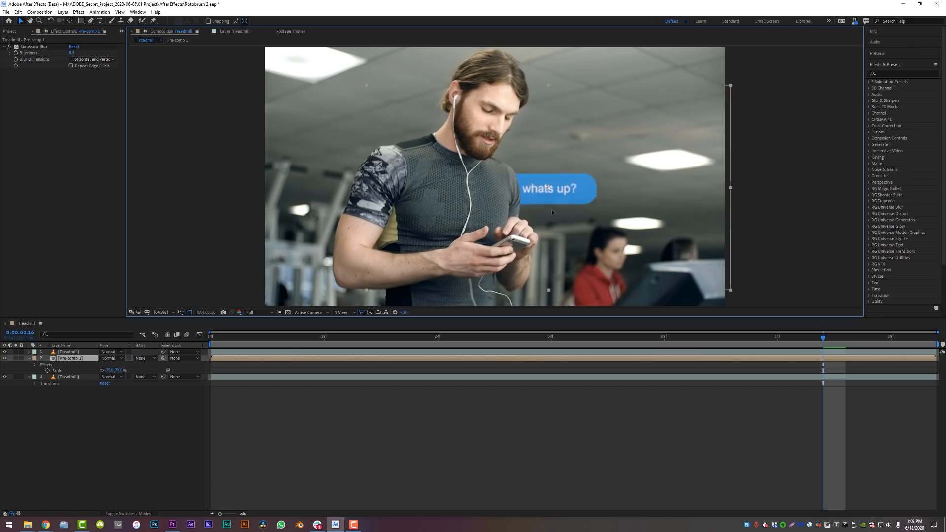
Open the cutout Treadmill layer in the layer view and unfreeze its Roto Brush propagation.
{"action": "double_click", "coordinate": [408, 353]}
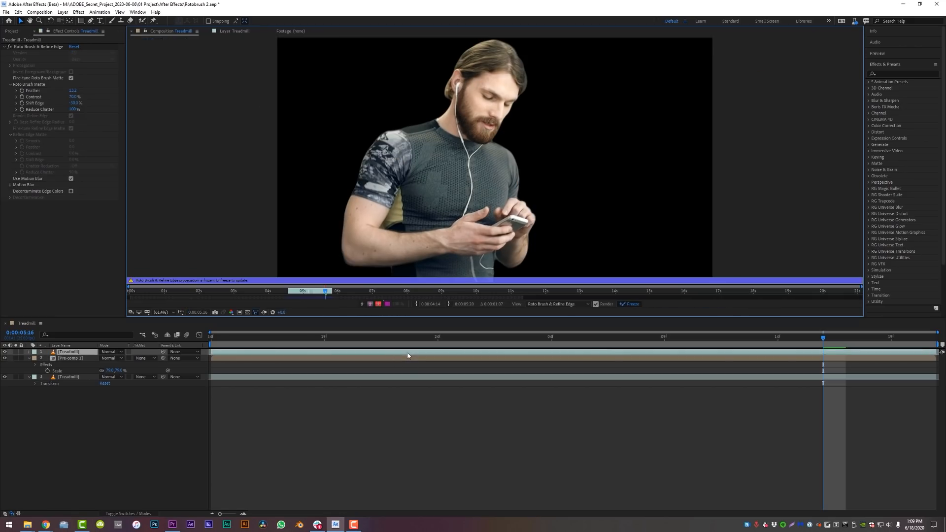
{"action": "left_click", "coordinate": [634, 305]}
{"action": "mouse_move", "coordinate": [398, 142]}
{"action": "left_mouse_down"}
{"action": "mouse_move", "coordinate": [416, 141]}
{"action": "mouse_move", "coordinate": [390, 149]}
{"action": "left_mouse_up"}
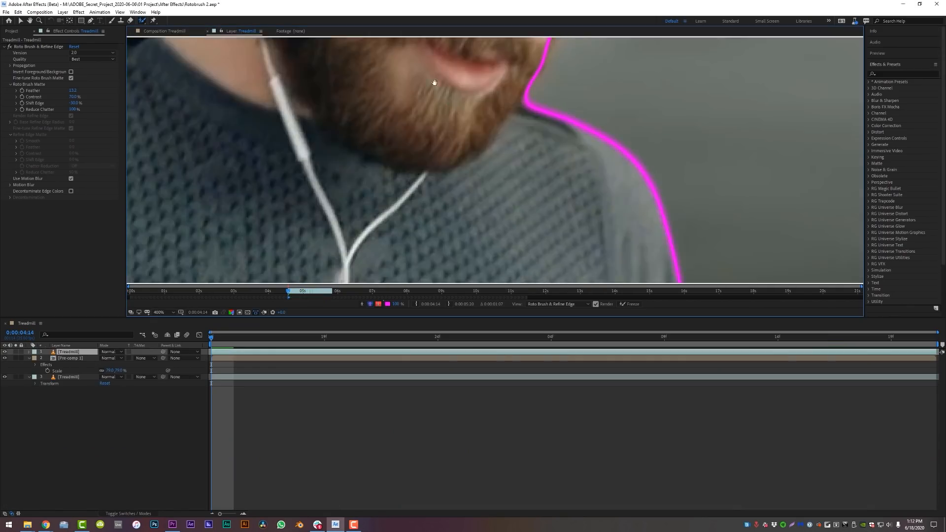
Paint a Refine Edge stroke around the outline of the man's hair at 0:00:04:14.
{"action": "left_click_drag", "start_coordinate": [451, 84], "coordinate": [501, 239]}
{"action": "left_click_drag", "start_coordinate": [443, 54], "coordinate": [492, 186]}
{"action": "scroll", "coordinate": [469, 156], "scroll_direction": "down", "scroll_amount": 1}
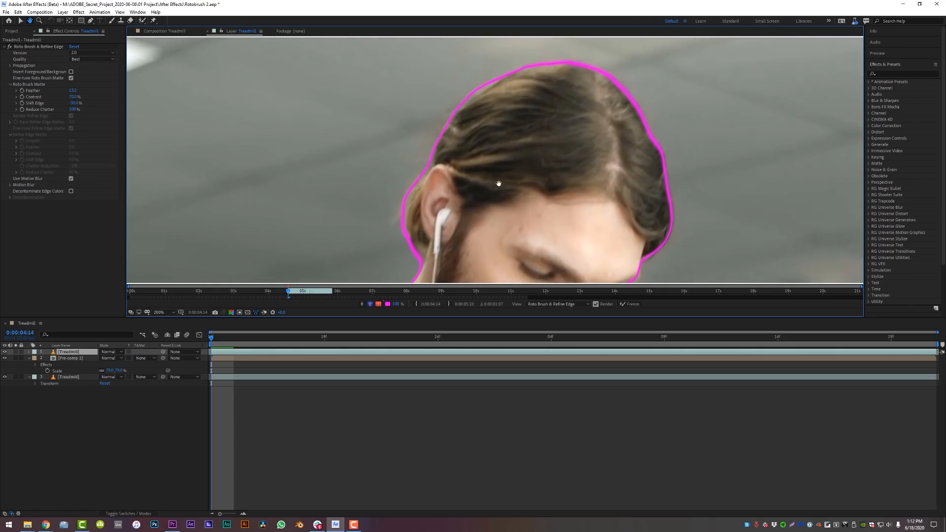
{"action": "left_click_drag", "start_coordinate": [142, 21], "coordinate": [184, 29]}
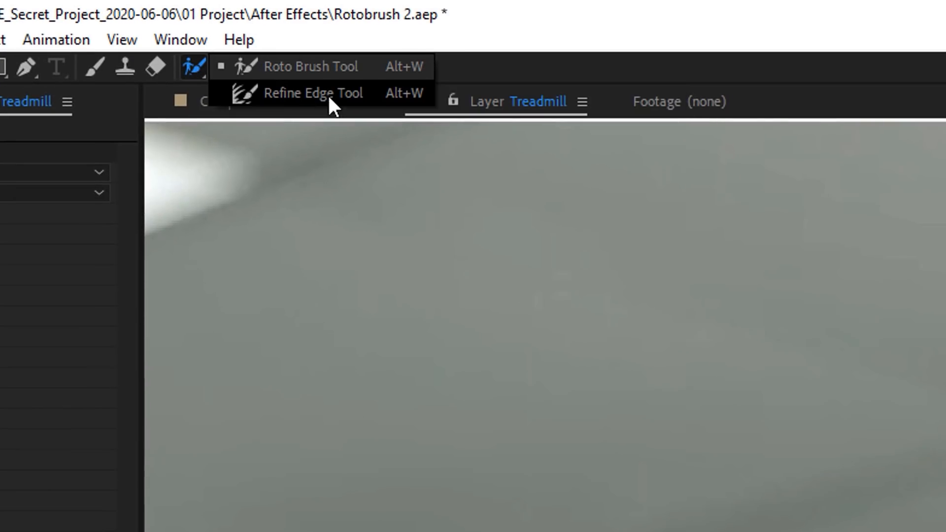
{"action": "left_click", "coordinate": [356, 95]}
{"action": "left_click_drag", "start_coordinate": [423, 262], "coordinate": [401, 226]}
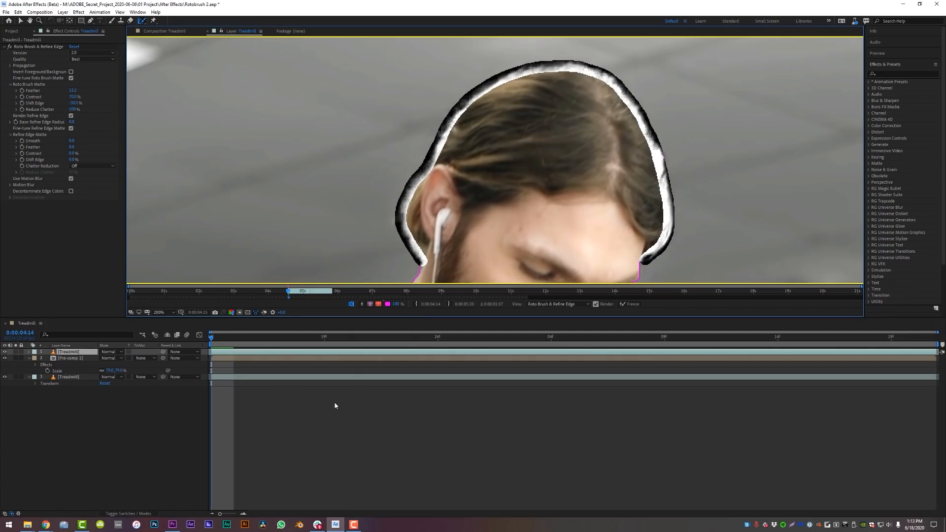
Propagate the refined hair edge frame by frame to 0:00:05:07 and touch it up above the hair bun with Refine Edge.
{"action": "key", "text": "Page_Down"}
{"action": "key", "text": "Page_Down"}
{"action": "key", "text": "Page_Down"}
{"action": "key", "text": "Page_Down"}
{"action": "key", "text": "Page_Down"}
{"action": "key", "text": "Page_Down"}
{"action": "key", "text": "Page_Down"}
{"action": "key", "text": "Page_Down"}
{"action": "key", "text": "Page_Down"}
{"action": "key", "text": "Page_Down"}
{"action": "key", "text": "Page_Down"}
{"action": "key", "text": "Page_Down"}
{"action": "key", "text": "Page_Down"}
{"action": "key", "text": "Page_Down"}
{"action": "key", "text": "Page_Down"}
{"action": "key", "text": "Page_Down"}
{"action": "key", "text": "Page_Down"}
{"action": "key", "text": "Page_Down"}
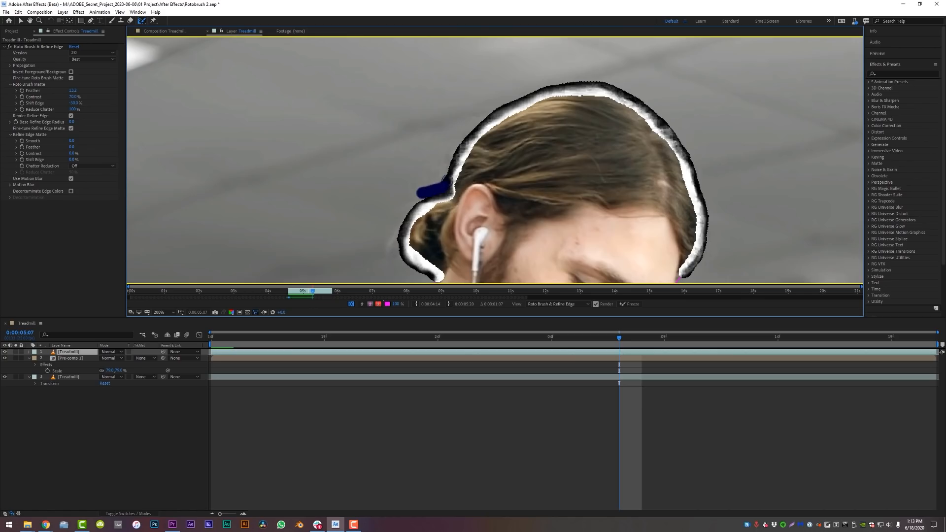
{"action": "left_click_drag", "start_coordinate": [442, 160], "coordinate": [443, 155]}
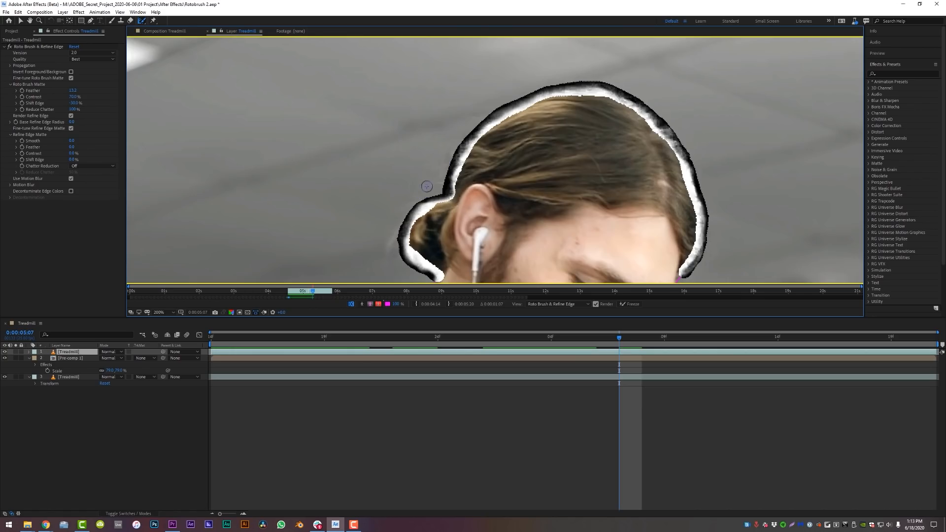
Propagate the refined hair edge frame by frame from 0:00:05:07 to 0:00:05:21 and freeze the result.
{"action": "key", "text": "Page_Down"}
{"action": "key", "text": "Page_Down"}
{"action": "key", "text": "Page_Down"}
{"action": "key", "text": "Page_Down"}
{"action": "key", "text": "Page_Down"}
{"action": "key", "text": "Page_Down"}
{"action": "key", "text": "Page_Down"}
{"action": "key", "text": "Page_Down"}
{"action": "key", "text": "Page_Down"}
{"action": "key", "text": "Page_Down"}
{"action": "key", "text": "Page_Down"}
{"action": "key", "text": "Page_Down"}
{"action": "key", "text": "Page_Down"}
{"action": "key", "text": "Page_Down"}
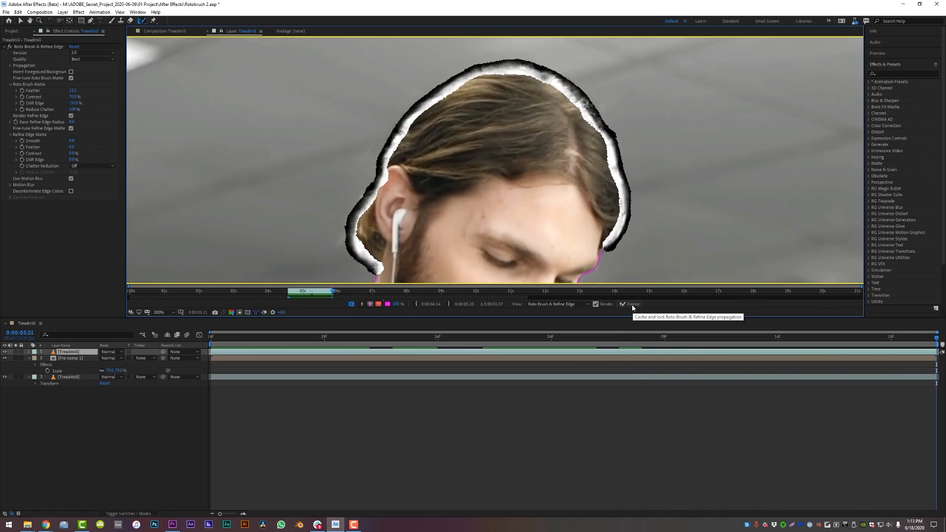
{"action": "left_click", "coordinate": [631, 304]}
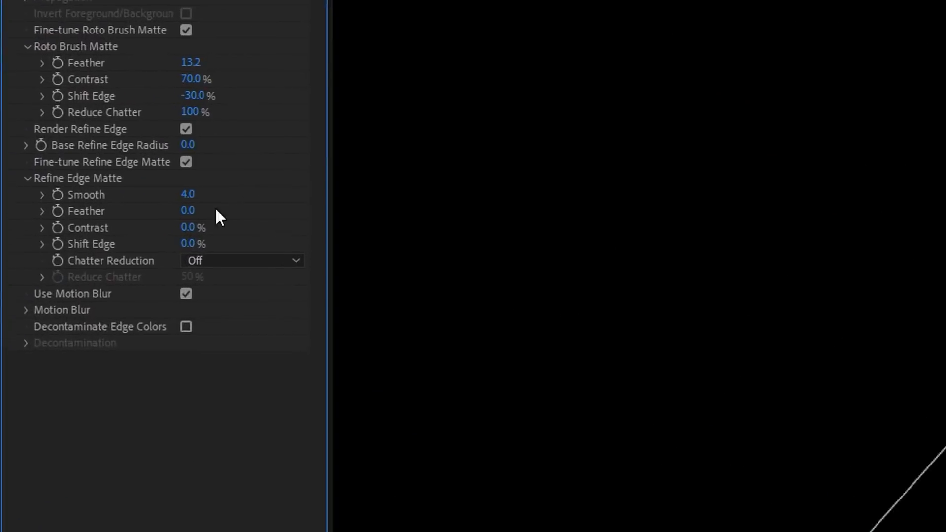
Set the Refine Edge Matte's Feather to 7.0, lower its Shift Edge and choose a Chatter Reduction mode.
{"action": "left_click_drag", "start_coordinate": [188, 211], "coordinate": [238, 207]}
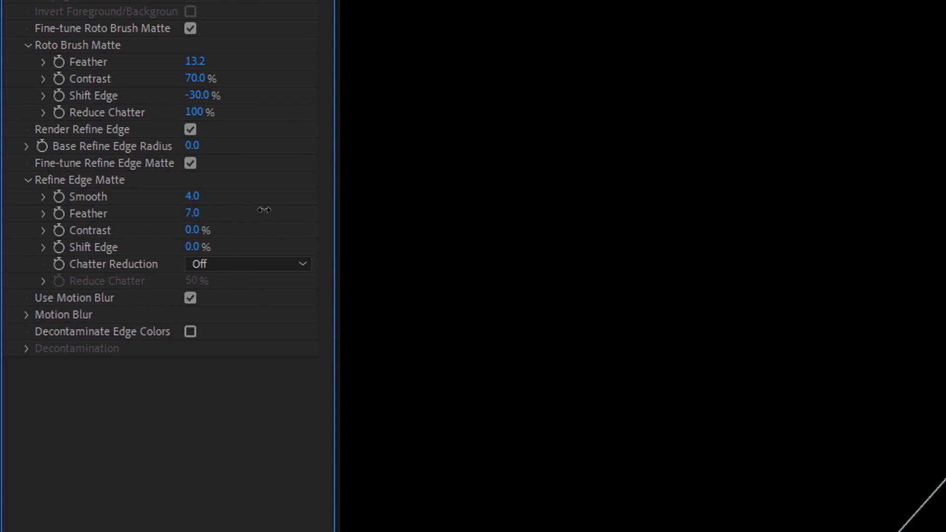
{"action": "left_click_drag", "start_coordinate": [174, 237], "coordinate": [101, 236]}
{"action": "left_click", "coordinate": [238, 264]}
{"action": "left_click", "coordinate": [236, 338]}
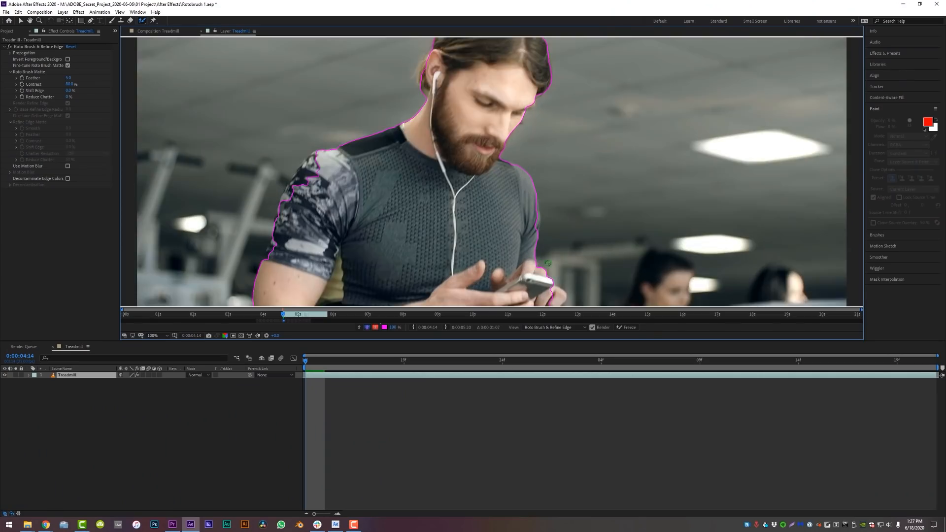
Exclude the area beneath the wrist holding the phone from the selection with Roto Brush background strokes at 0:00:04:14.
{"action": "scroll", "coordinate": [486, 173], "scroll_direction": "up", "scroll_amount": 3}
{"action": "mouse_move", "coordinate": [486, 174]}
{"action": "left_mouse_down"}
{"action": "mouse_move", "coordinate": [495, 211]}
{"action": "mouse_move", "coordinate": [521, 144]}
{"action": "left_mouse_up"}
{"action": "left_click_drag", "start_coordinate": [495, 143], "coordinate": [476, 208]}
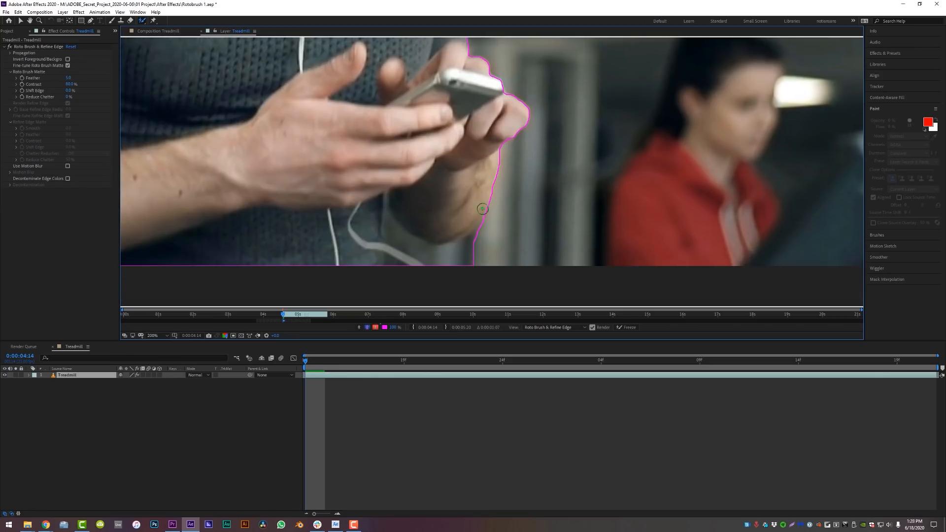
{"action": "left_click_drag", "start_coordinate": [398, 272], "coordinate": [424, 269]}
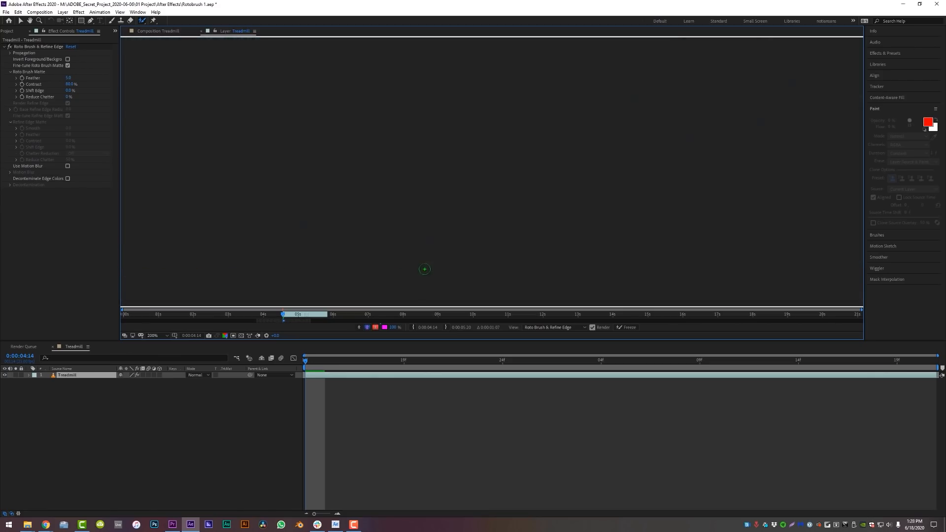
{"action": "left_click", "coordinate": [389, 223], "text": "alt"}
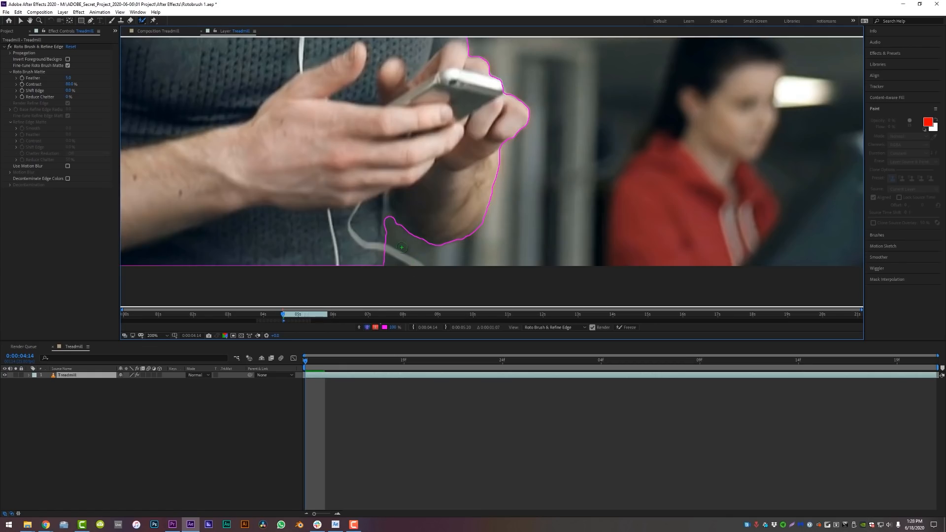
Correct the selection outline around the patterned sleeve and upper body with Roto Brush strokes at 0:00:04:14.
{"action": "left_click_drag", "start_coordinate": [418, 264], "coordinate": [759, 451]}
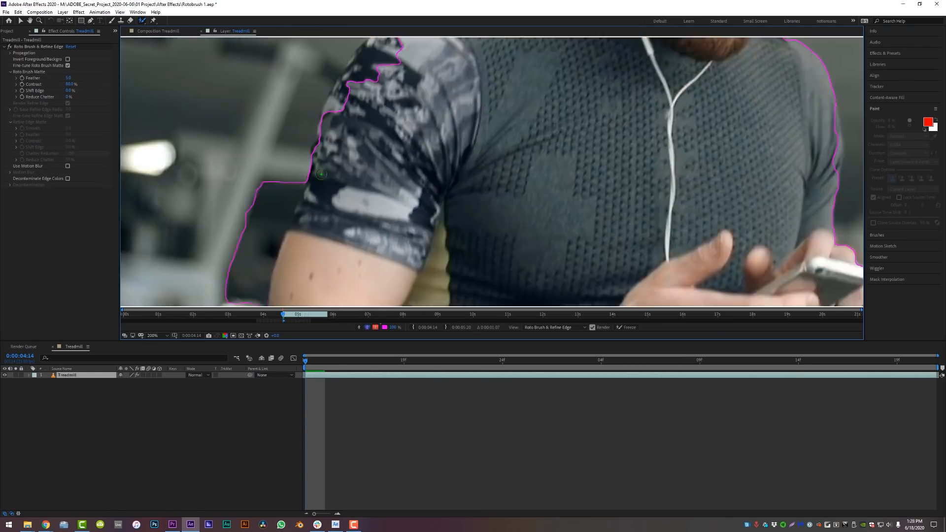
{"action": "left_click_drag", "start_coordinate": [611, 89], "coordinate": [582, 261]}
{"action": "left_click_drag", "start_coordinate": [828, 44], "coordinate": [564, 150]}
{"action": "left_click_drag", "start_coordinate": [547, 296], "coordinate": [529, 49]}
{"action": "left_click_drag", "start_coordinate": [526, 177], "coordinate": [508, 151]}
Propagate the Roto Brush selection frame by frame to 0:00:04:16 and inspect the outline at the patterned sleeve.
{"action": "key", "text": "Page_Down"}
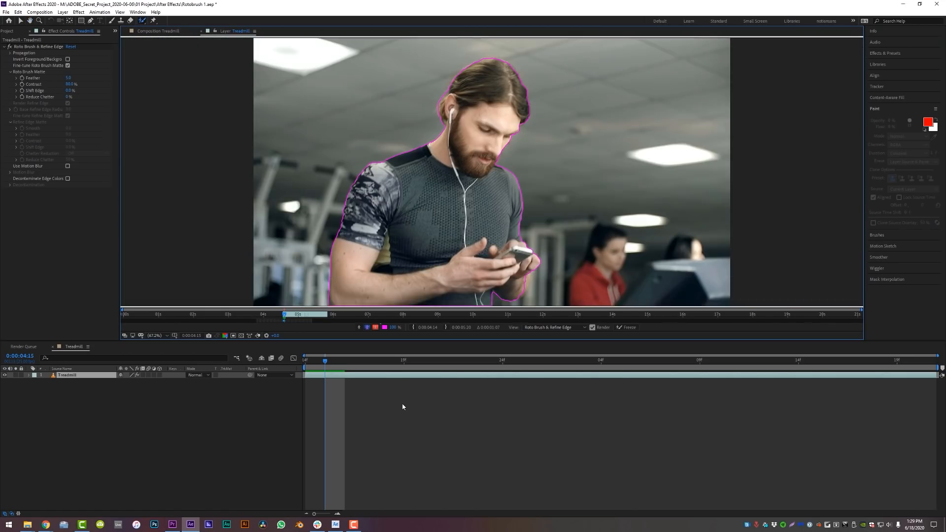
{"action": "key", "text": "Page_Down"}
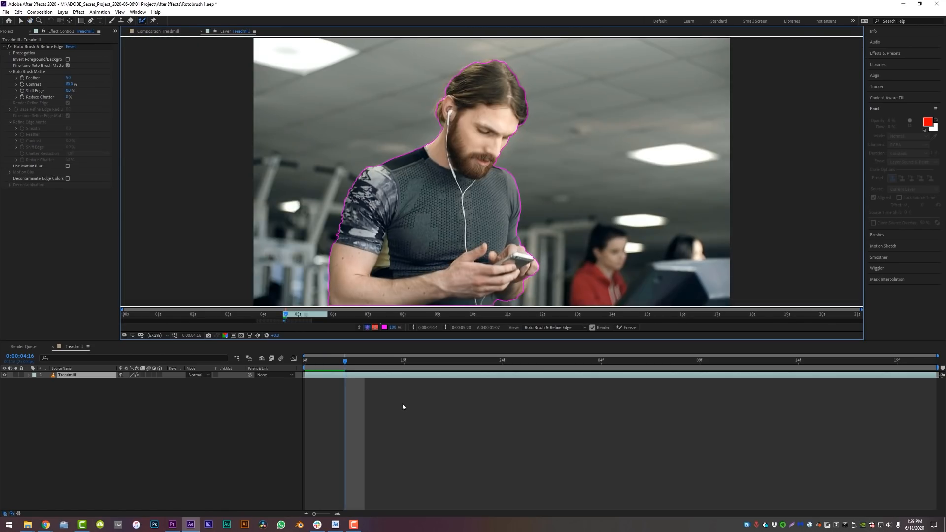
{"action": "scroll", "coordinate": [323, 228], "scroll_direction": "up", "scroll_amount": 2}
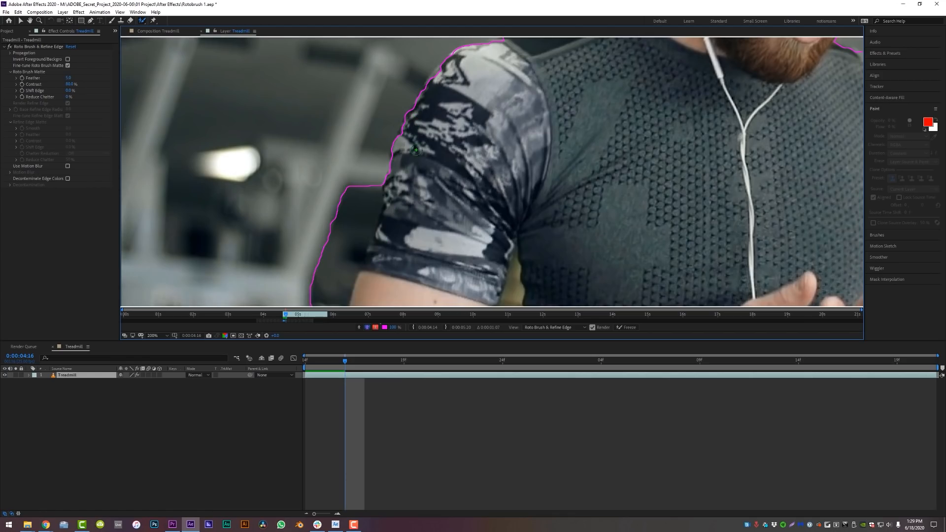